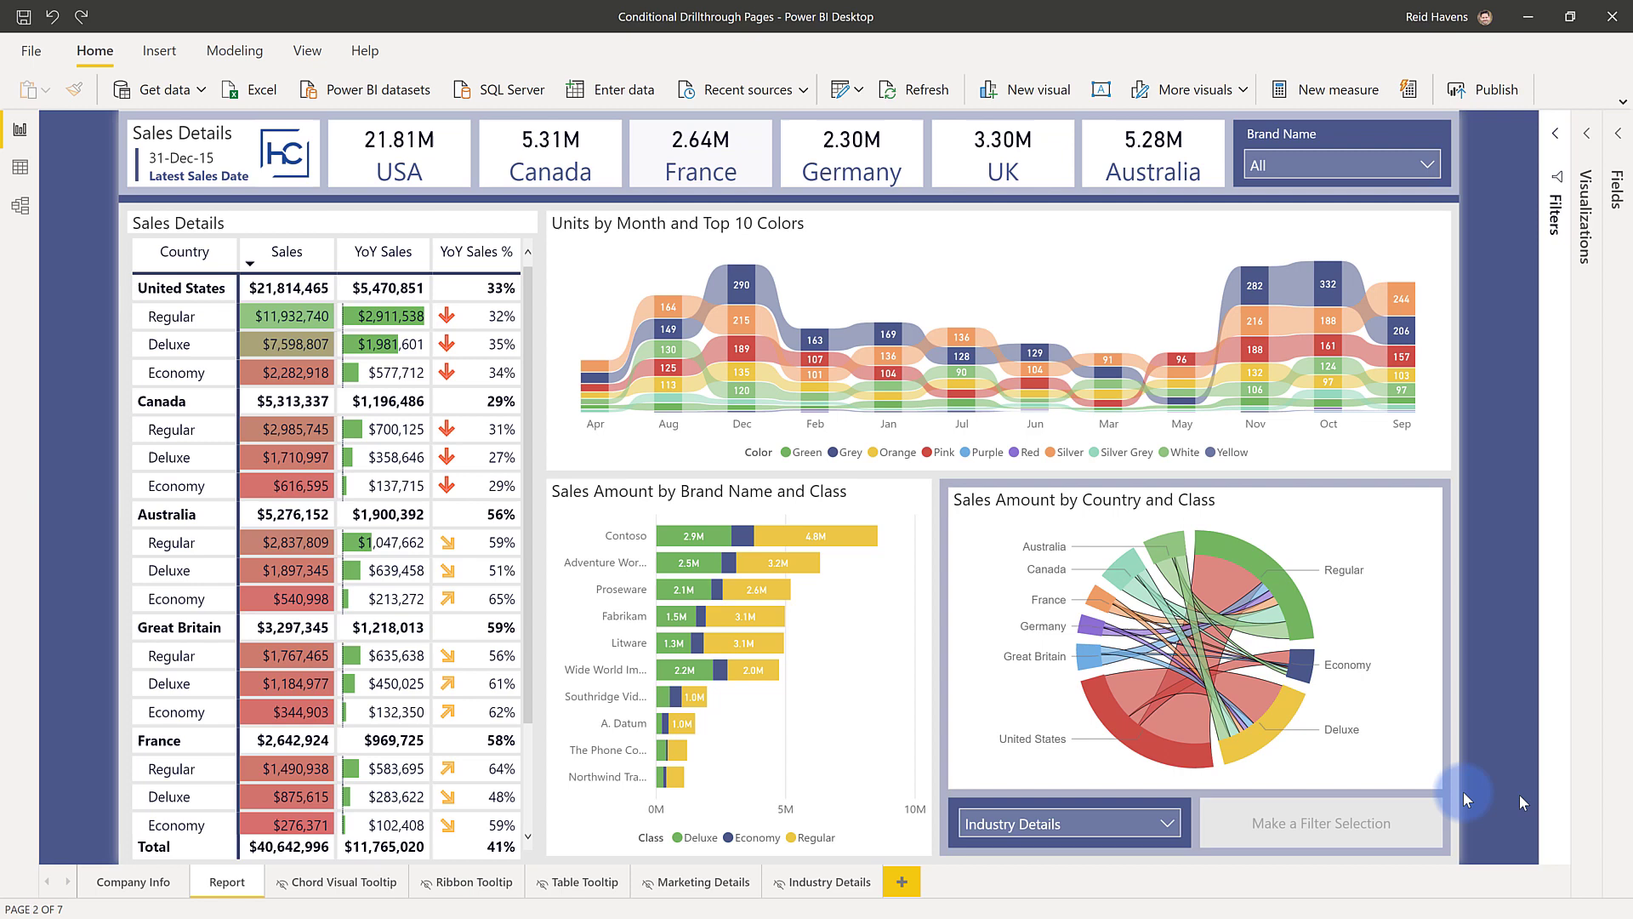
Step: Set the page slicer to Marketing Details and cross-filter the chord chart to Regular
{"action": "left_click", "coordinate": [1052, 825]}
{"action": "left_click", "coordinate": [1047, 628]}
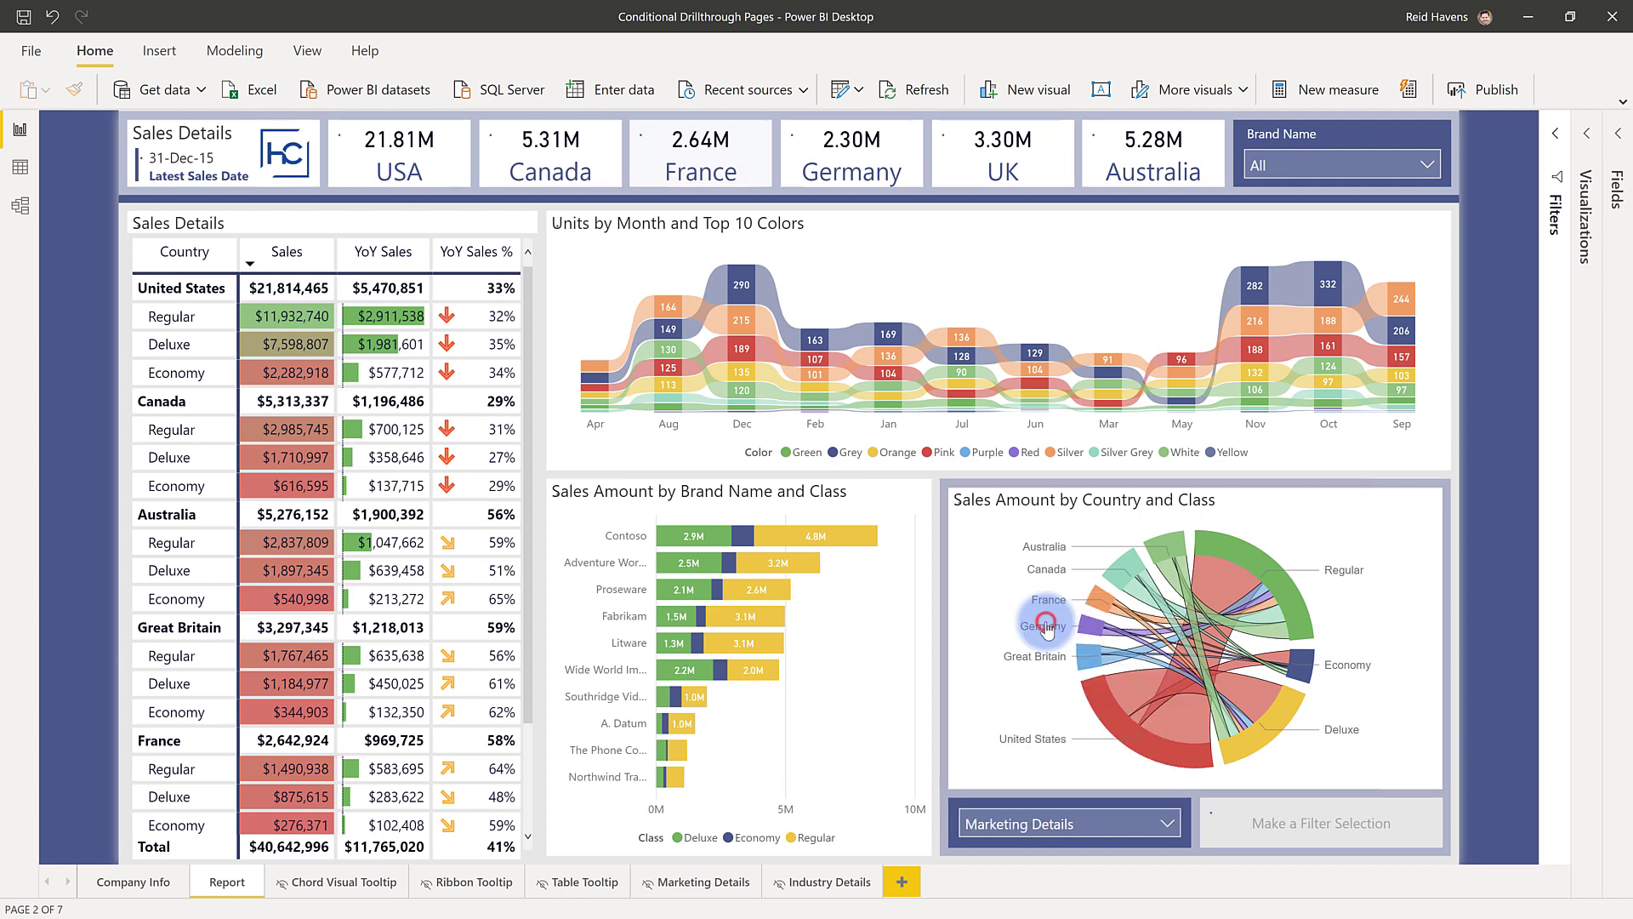
{"action": "left_click", "coordinate": [1256, 575]}
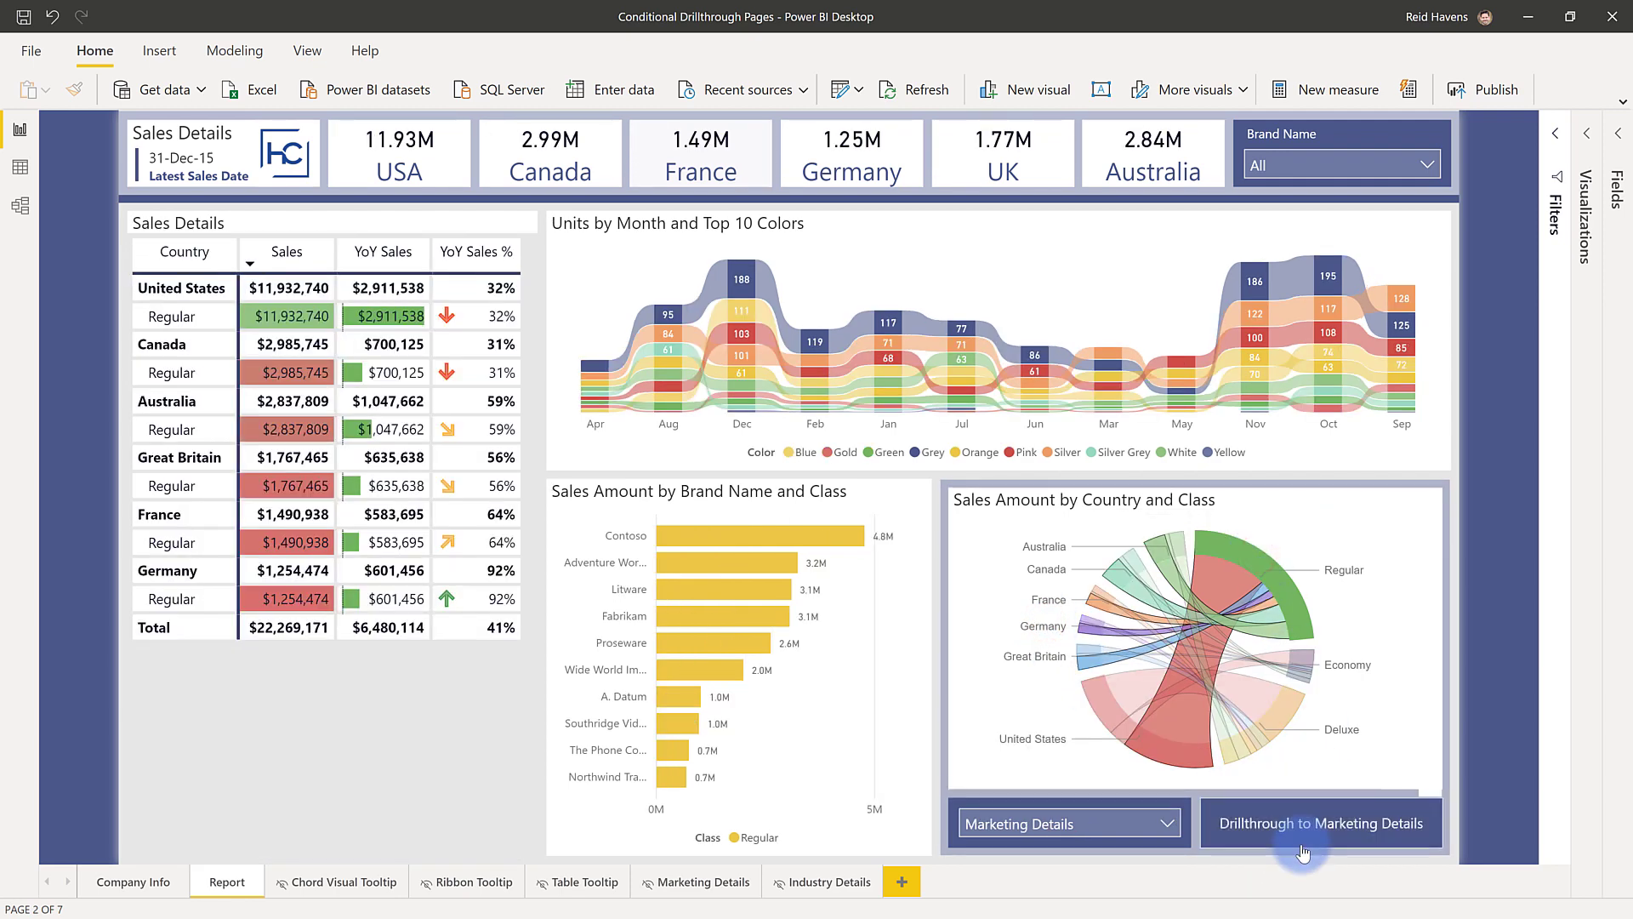
Step: Switch the drillthrough target to Industry Details and check the enabled button's text
{"action": "left_click", "coordinate": [1132, 822]}
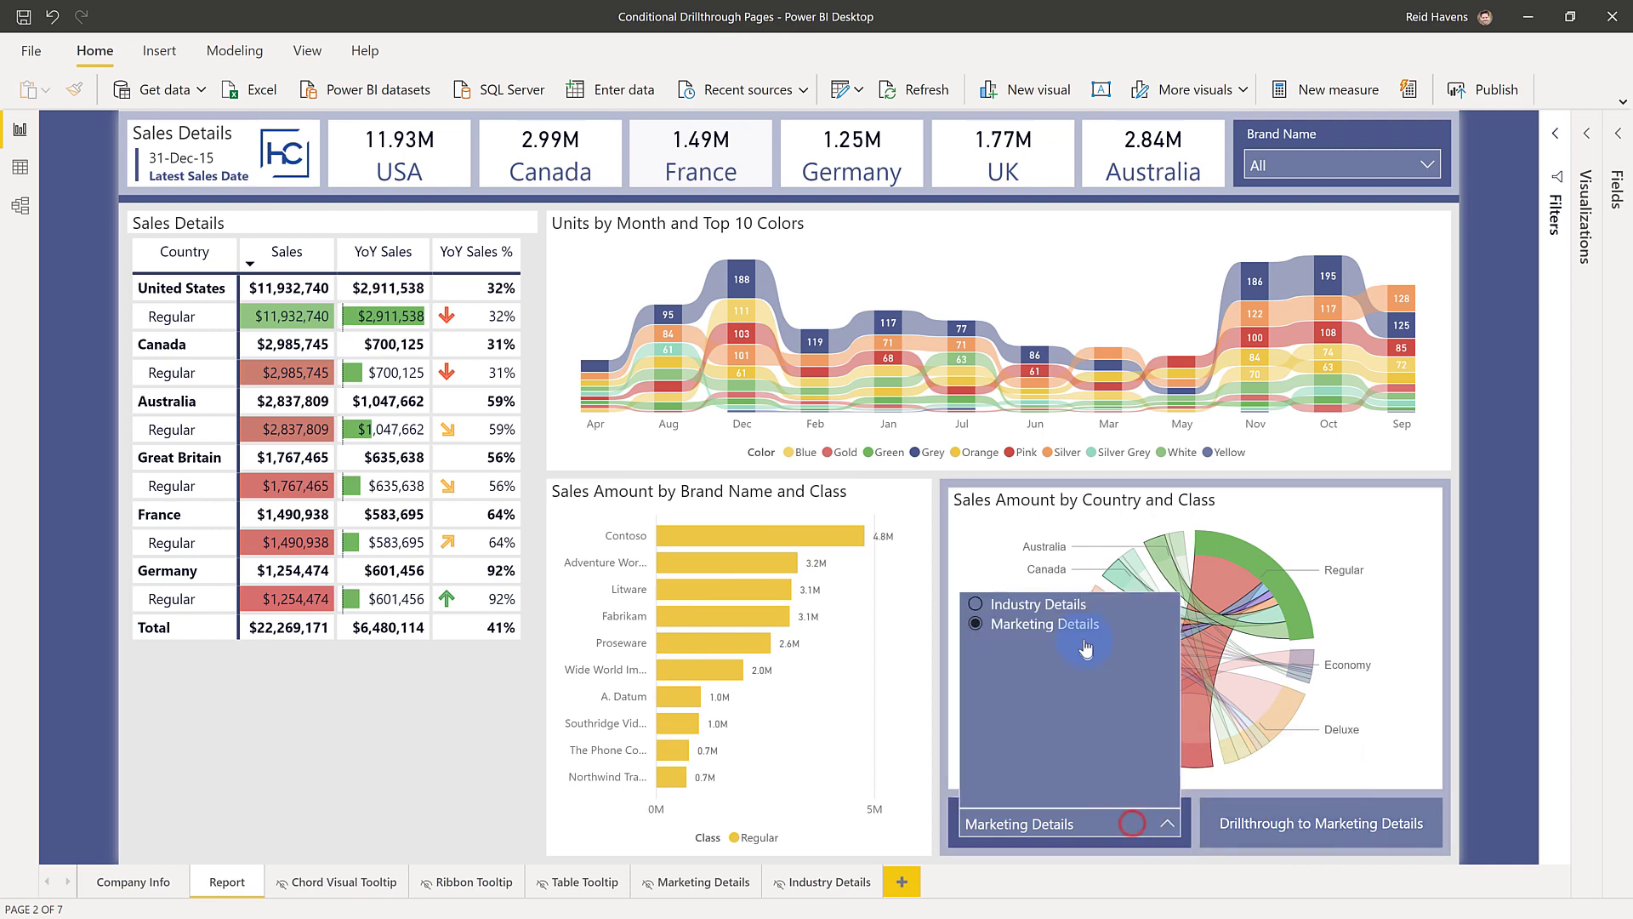
{"action": "left_click", "coordinate": [1073, 603]}
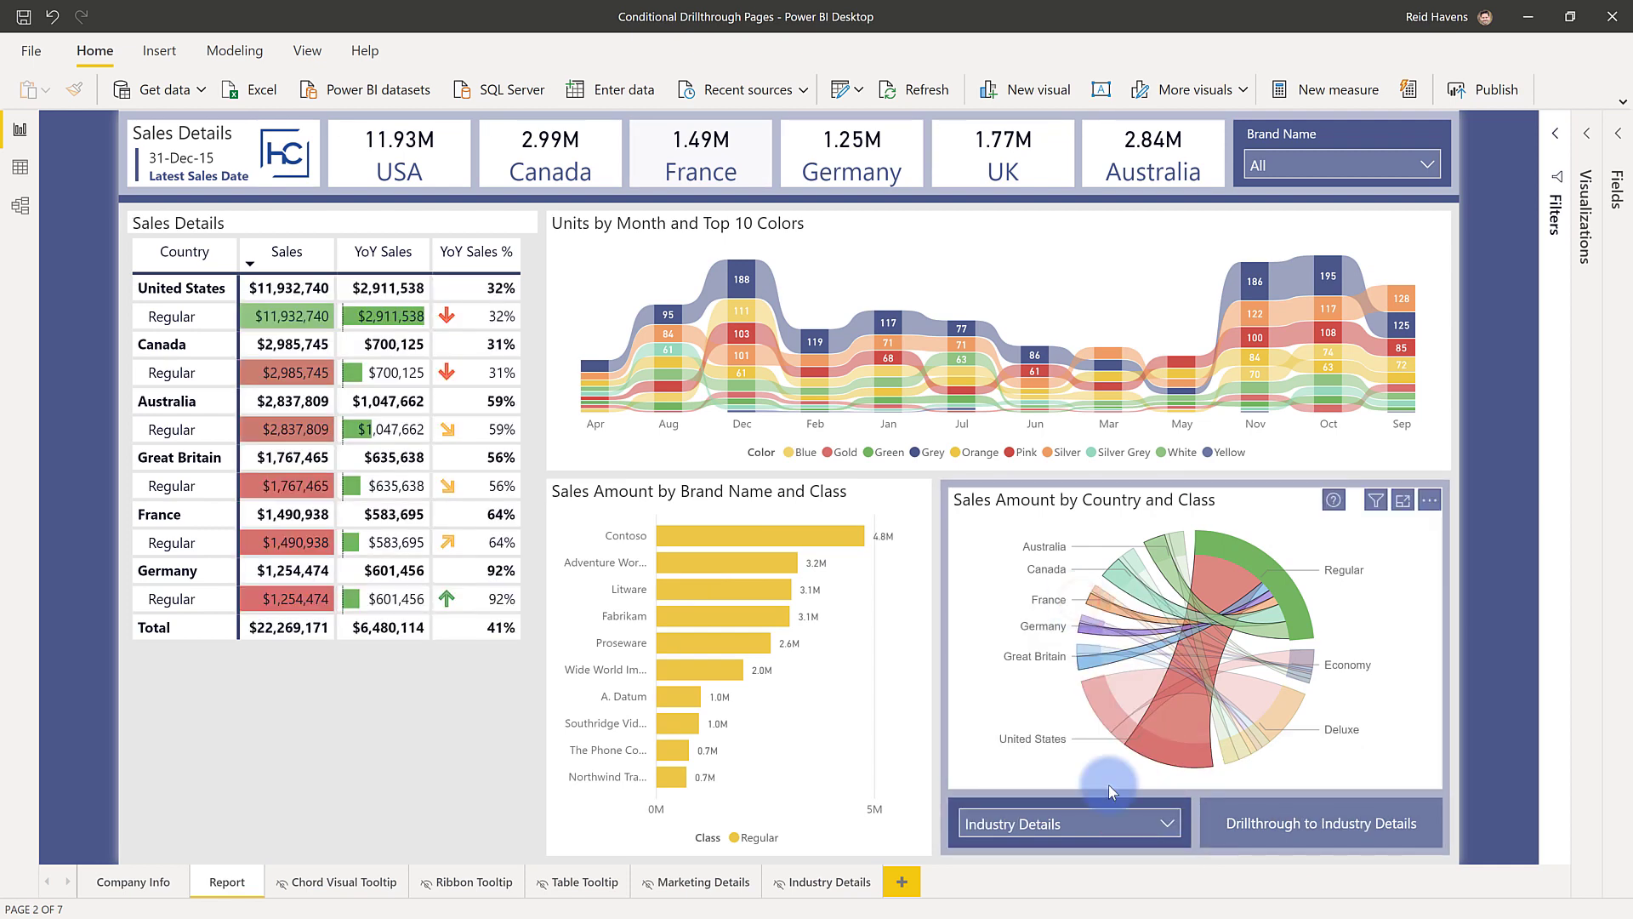
{"action": "left_click", "coordinate": [1084, 826]}
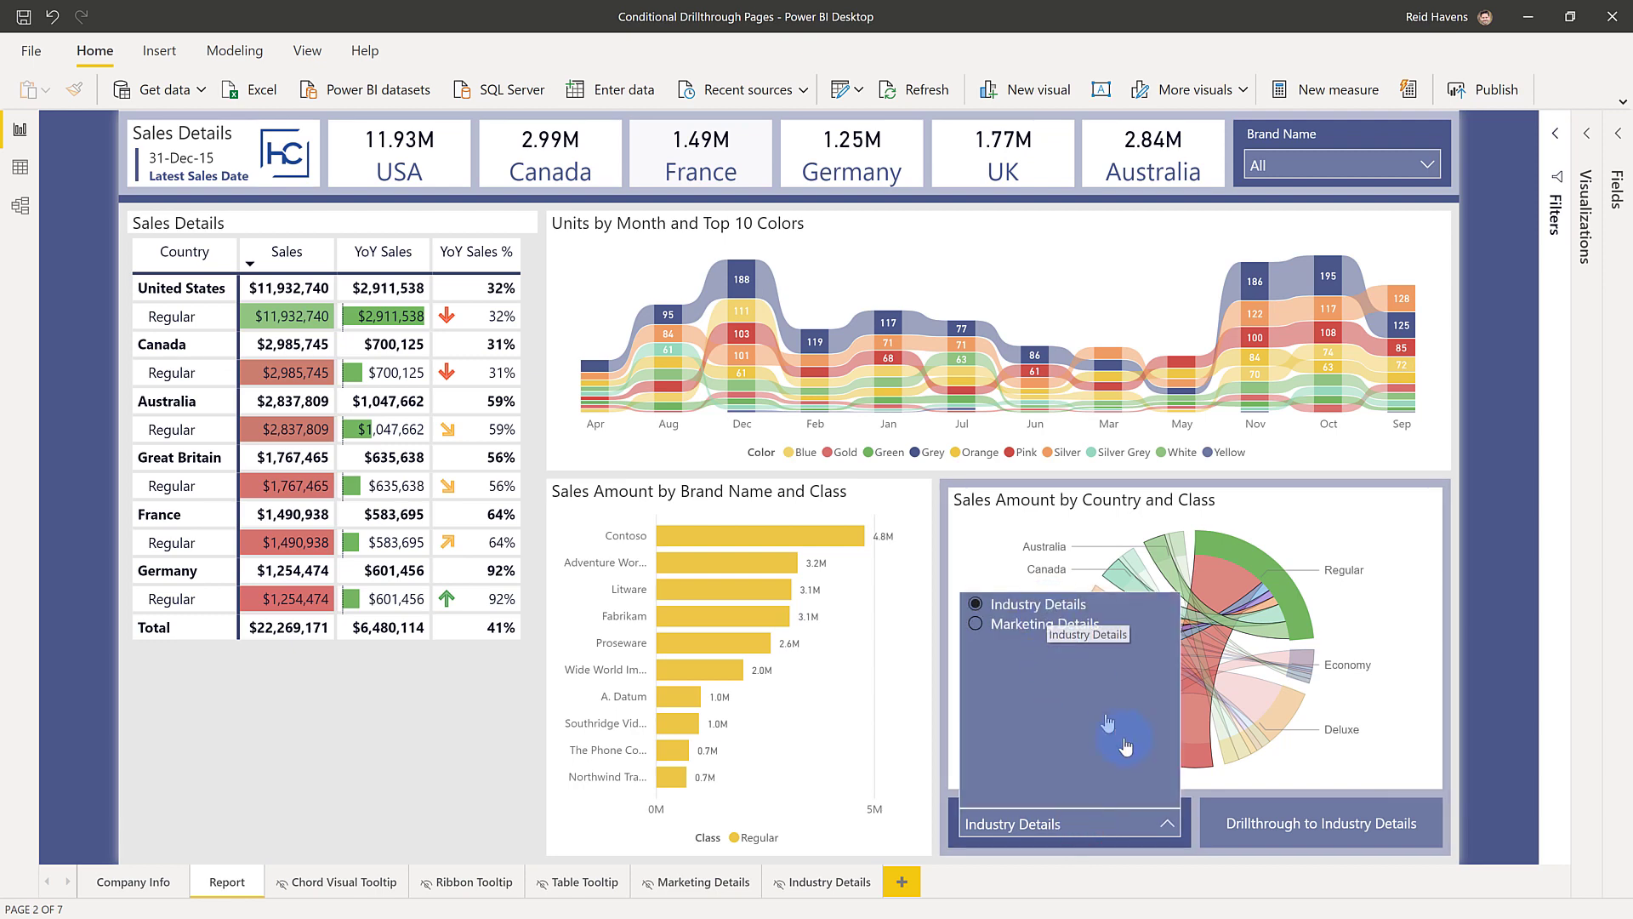
{"action": "left_click", "coordinate": [1254, 823]}
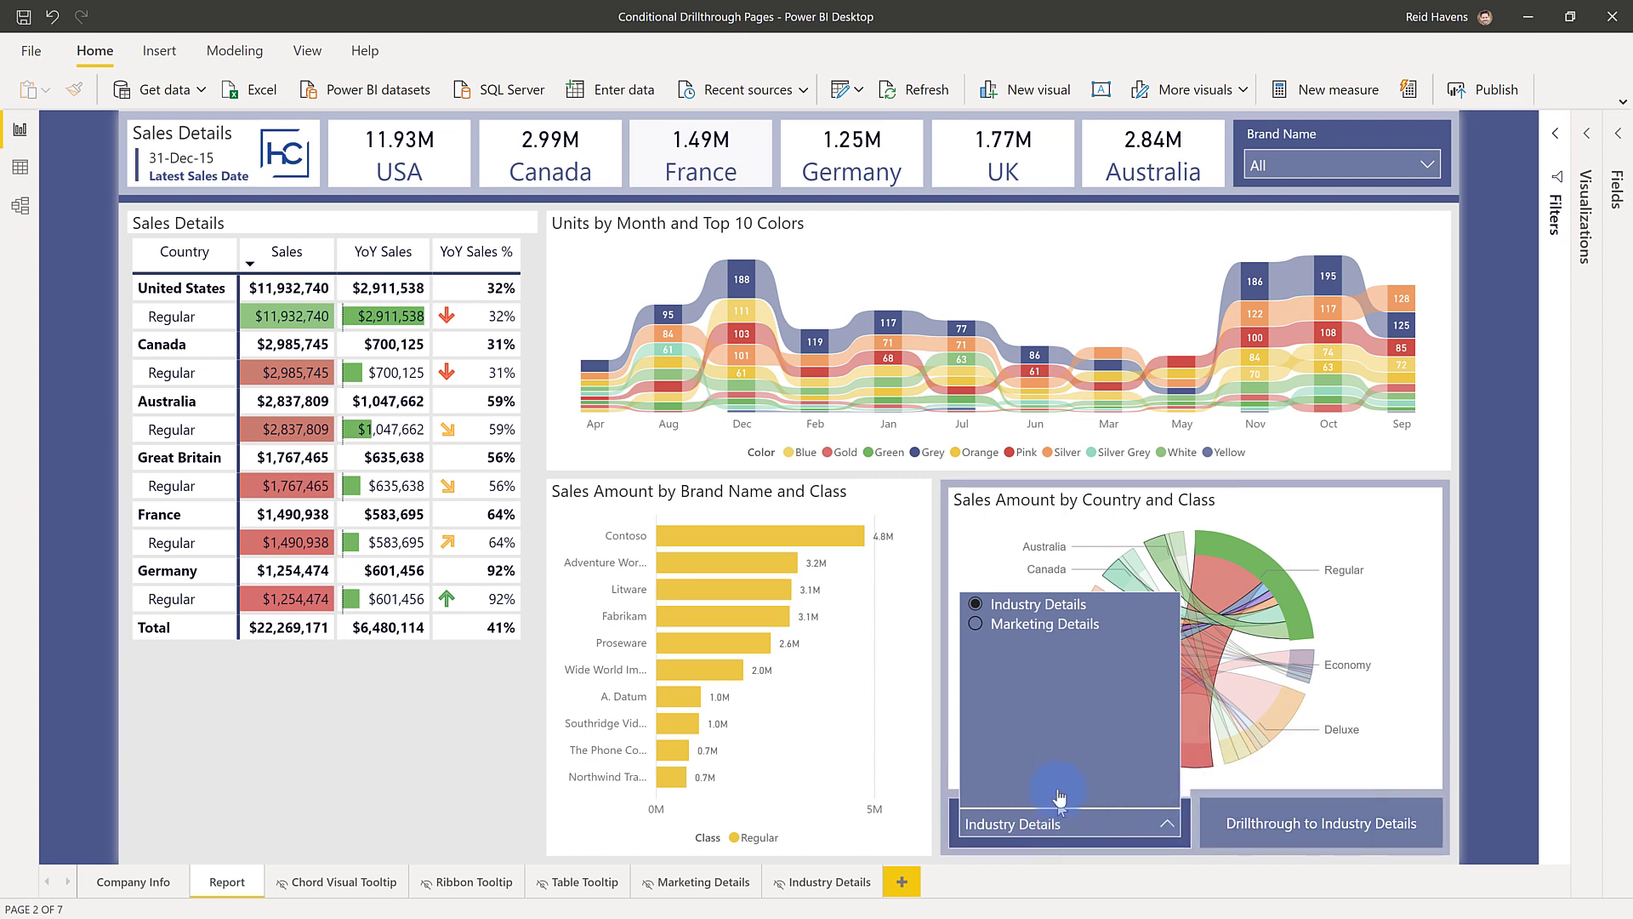
{"action": "left_click", "coordinate": [1039, 606]}
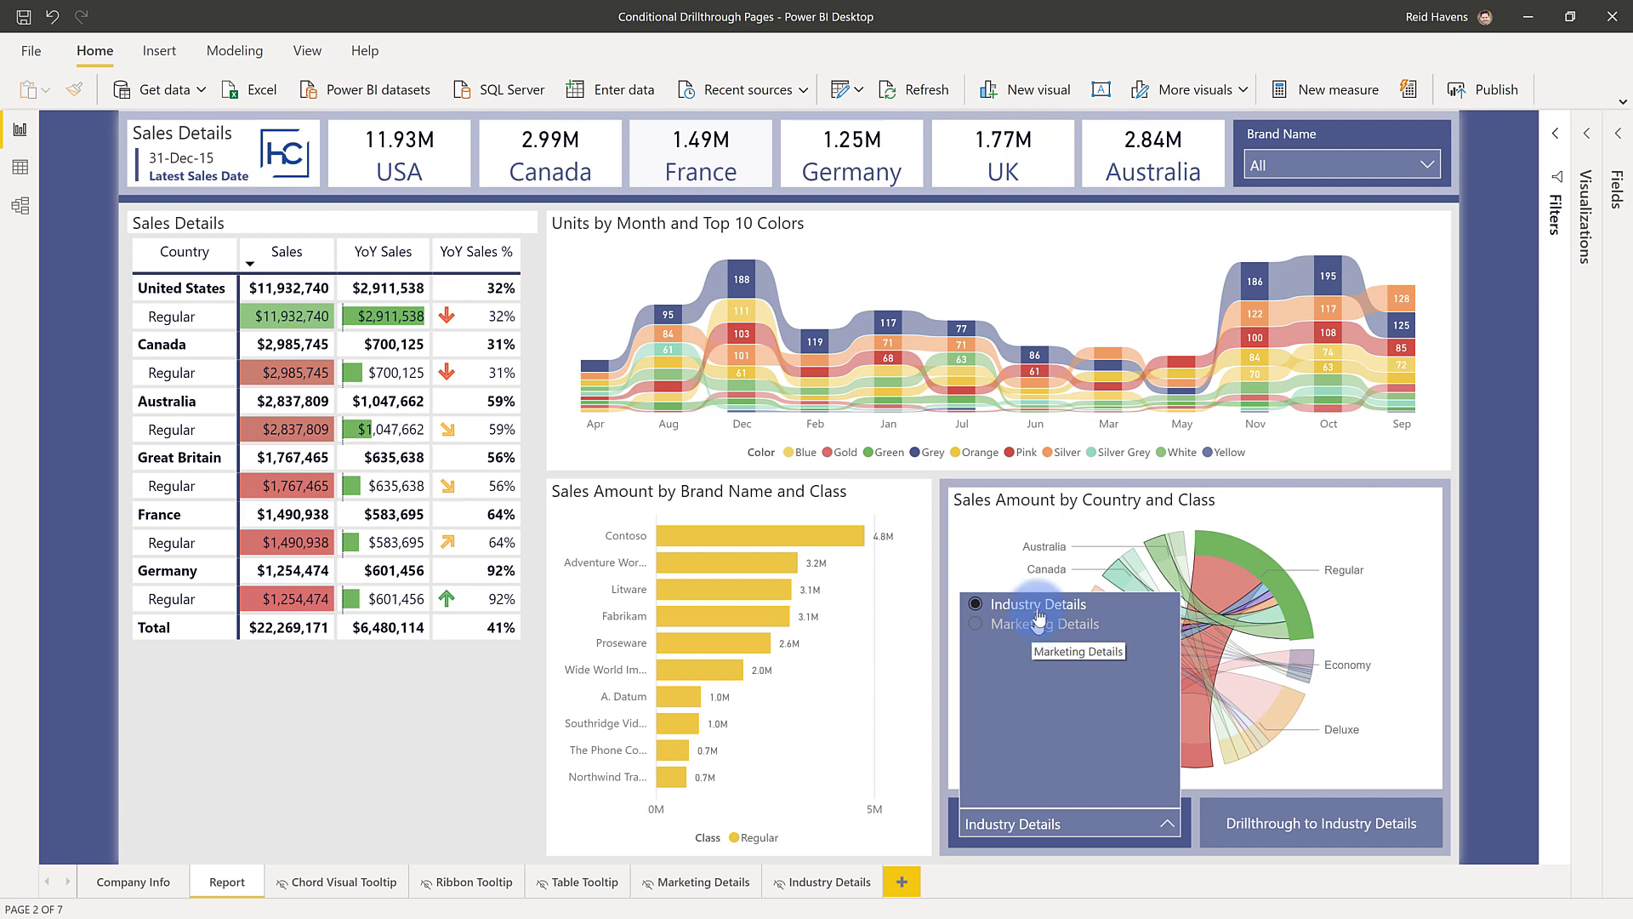
{"action": "left_click", "coordinate": [1167, 823]}
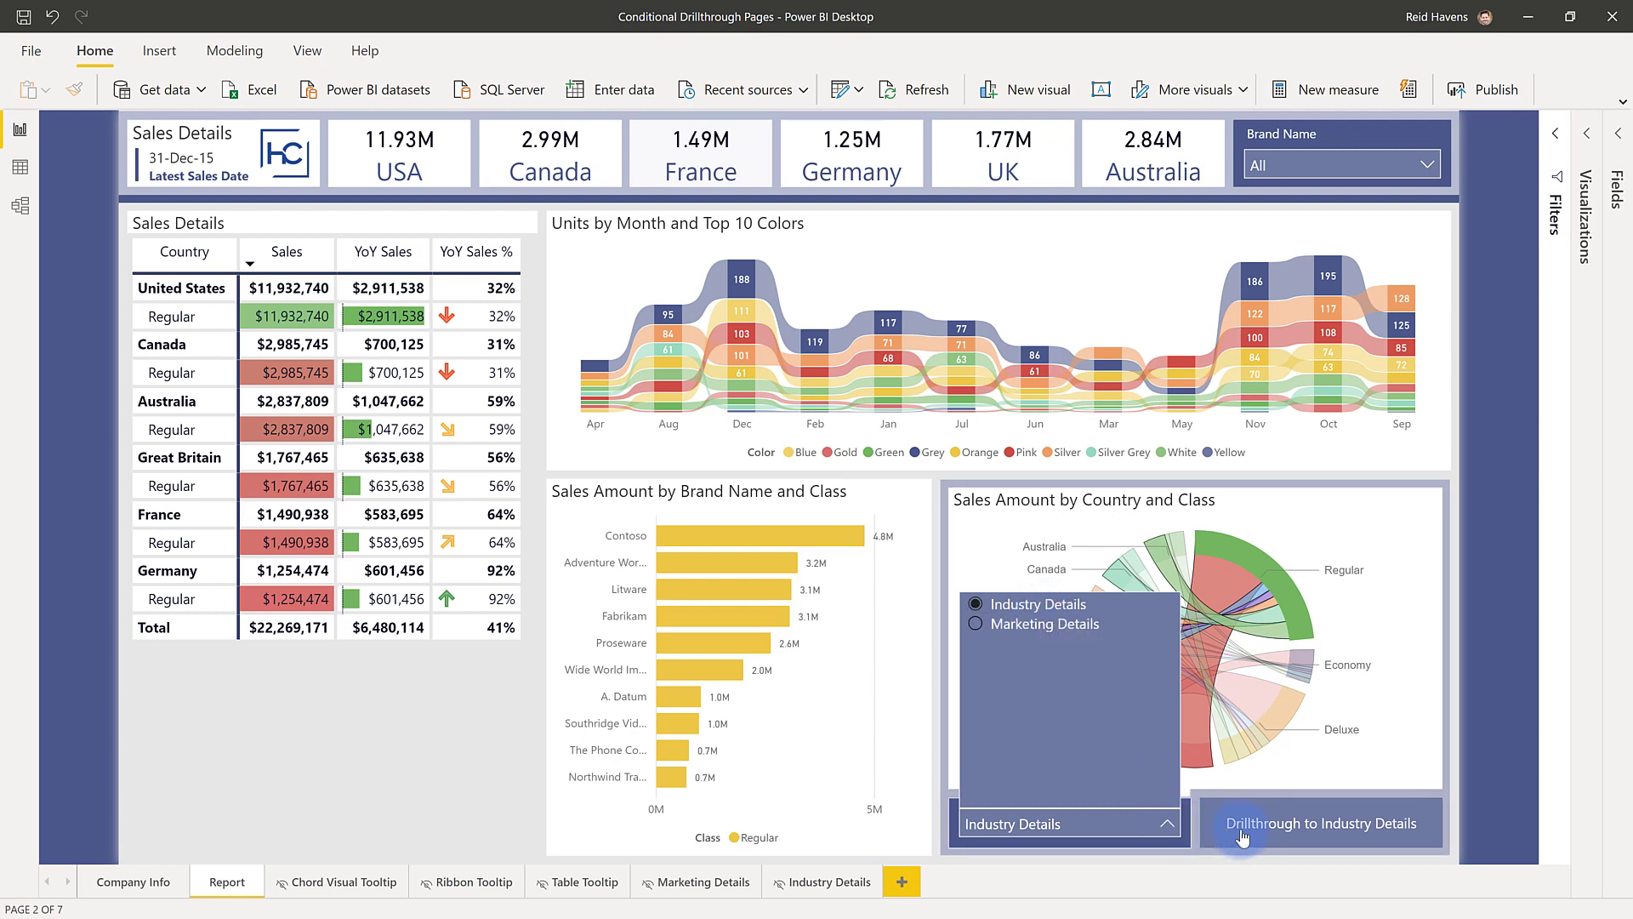
{"action": "left_click", "coordinate": [1048, 644]}
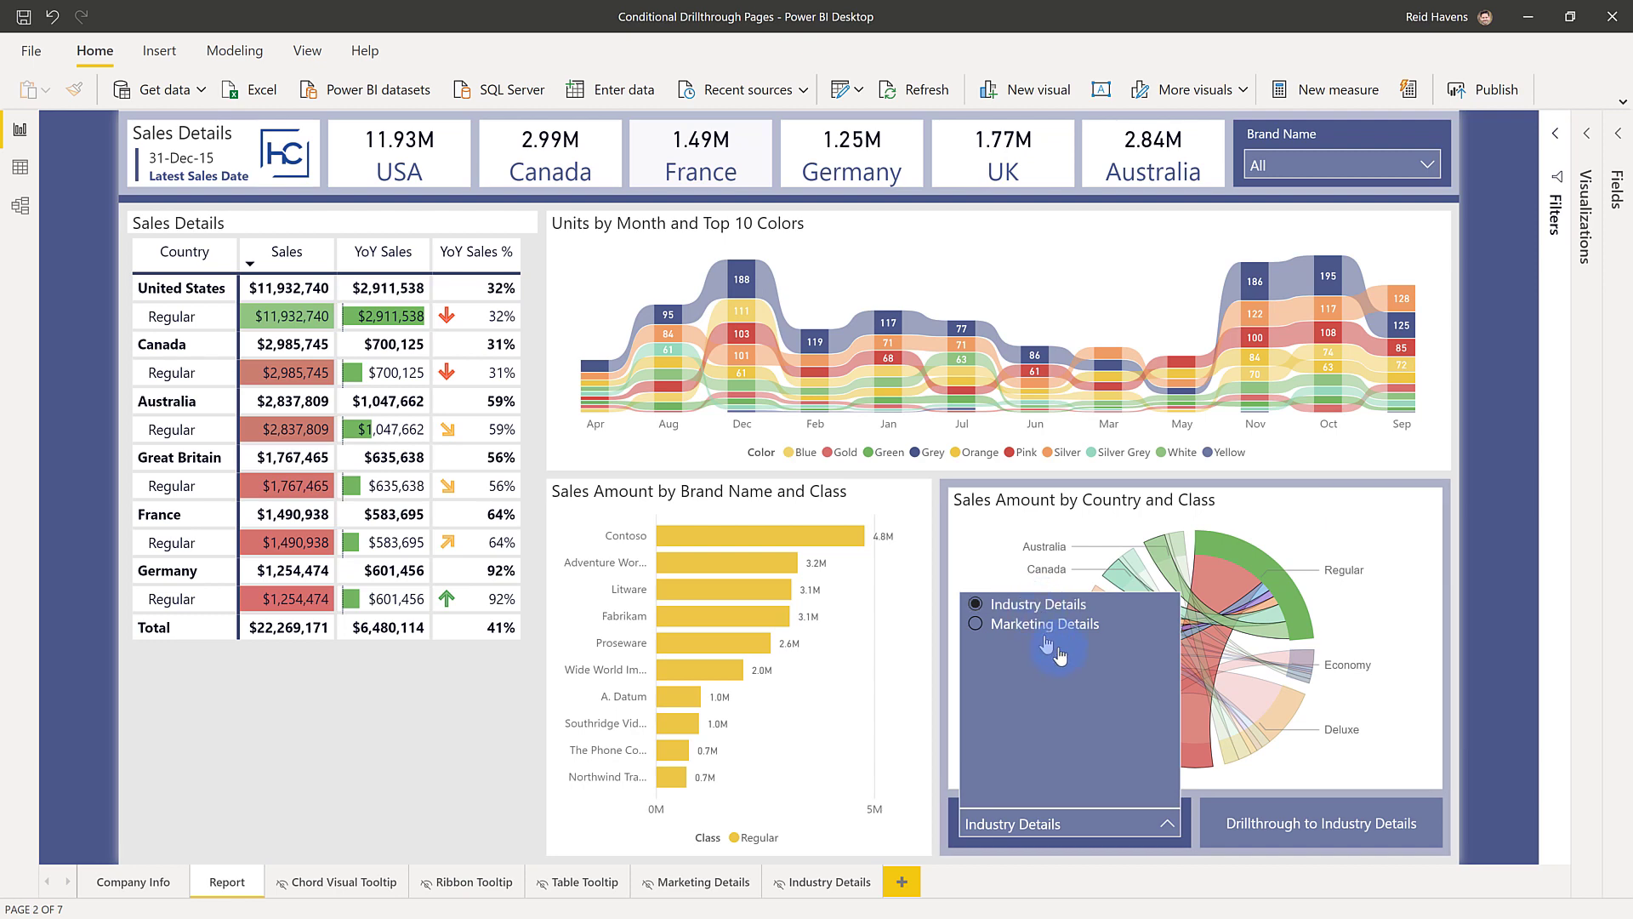
{"action": "left_click", "coordinate": [1194, 751]}
Step: Drill through to Industry Details, then return and drill through to Marketing Details for Regular
{"action": "left_click", "coordinate": [1289, 819], "text": "ctrl"}
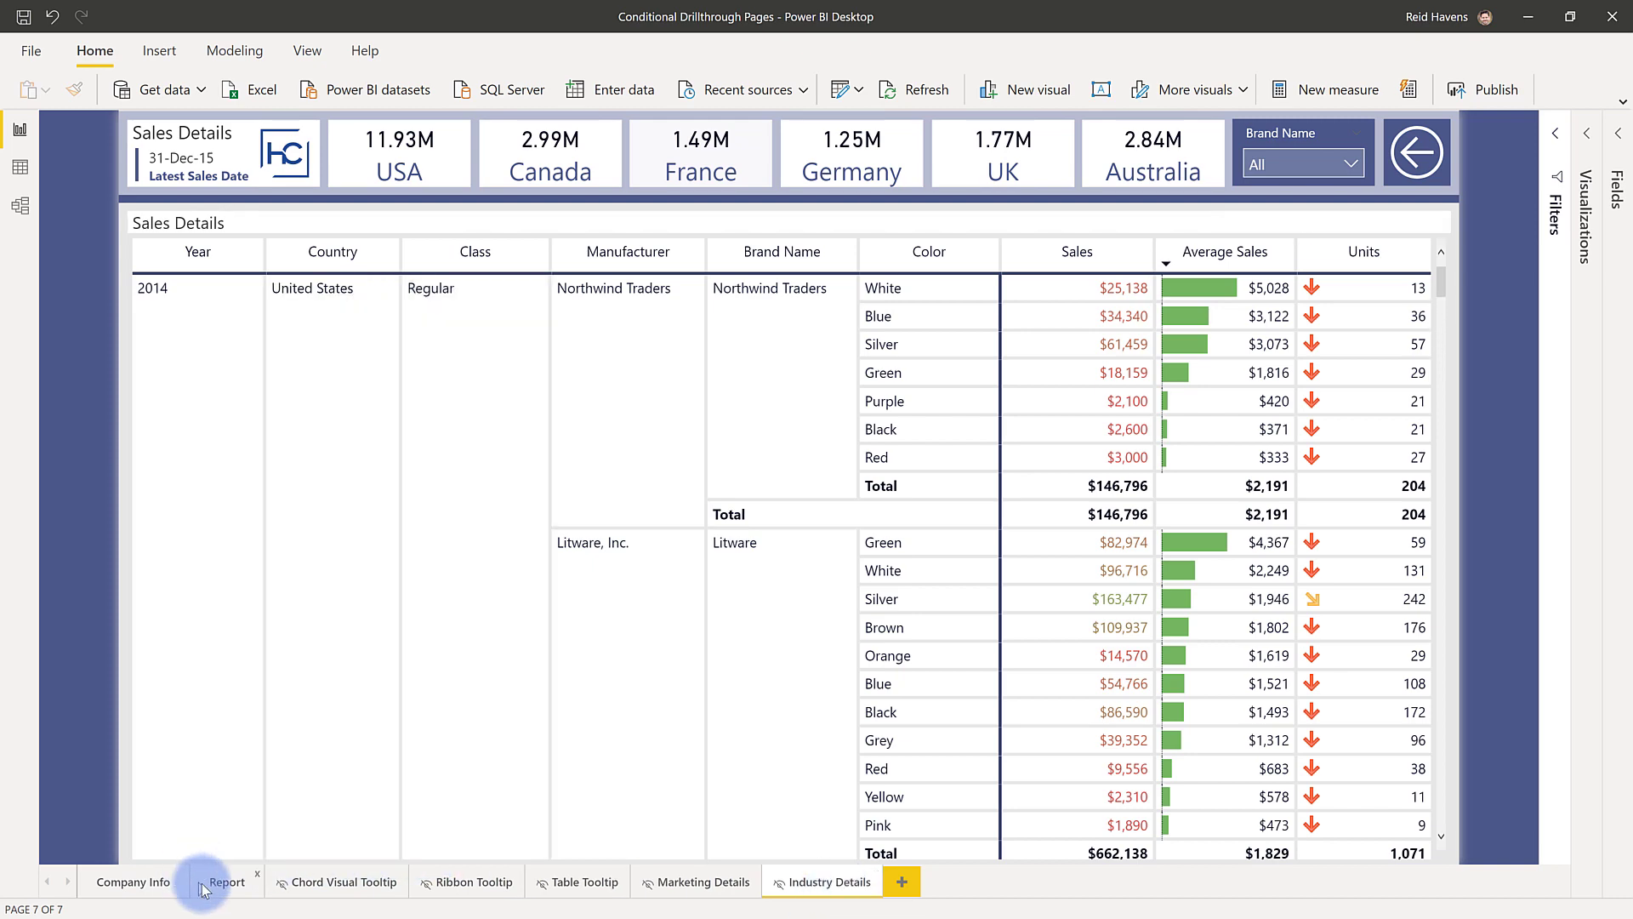
{"action": "left_click", "coordinate": [205, 885]}
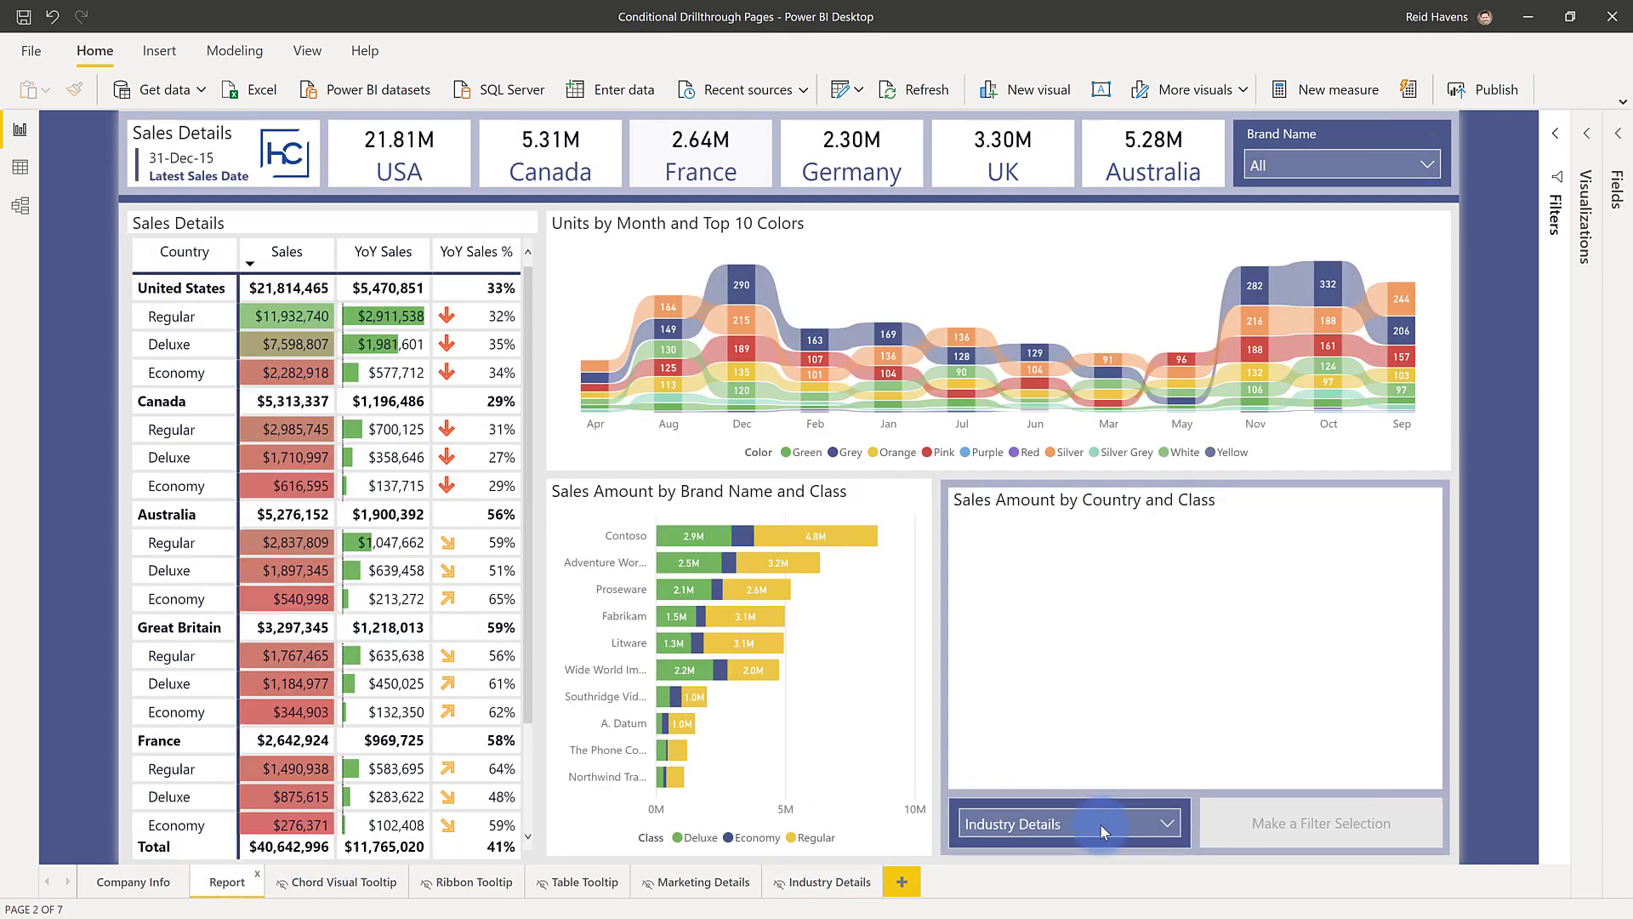
{"action": "left_click", "coordinate": [1101, 823]}
{"action": "left_click", "coordinate": [1056, 625]}
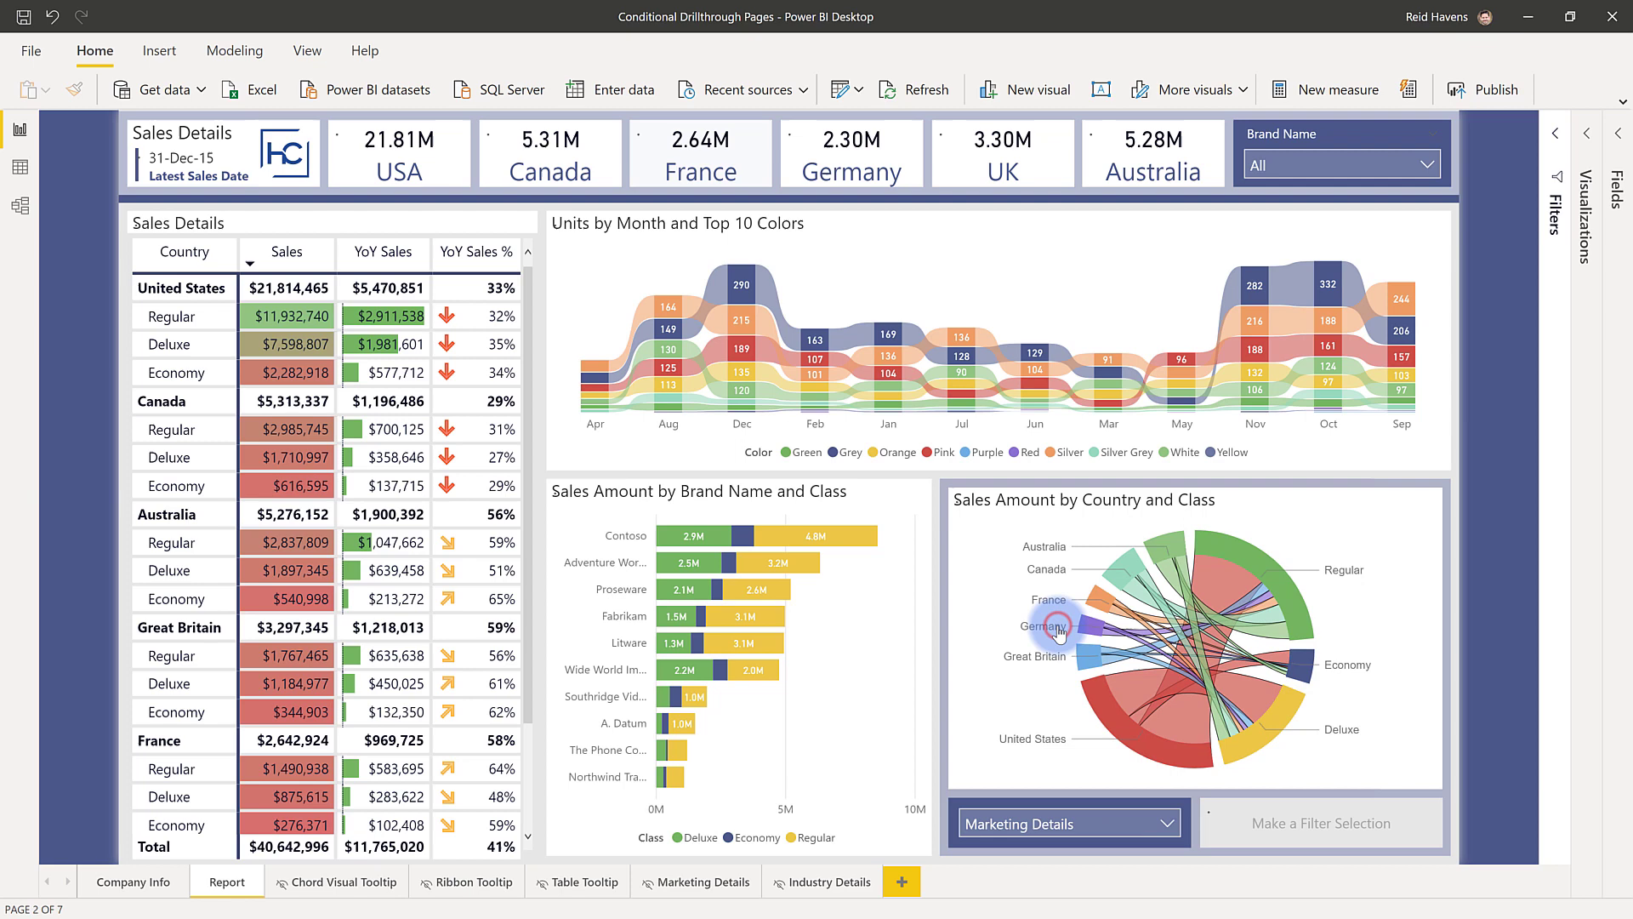
{"action": "left_click", "coordinate": [1248, 558]}
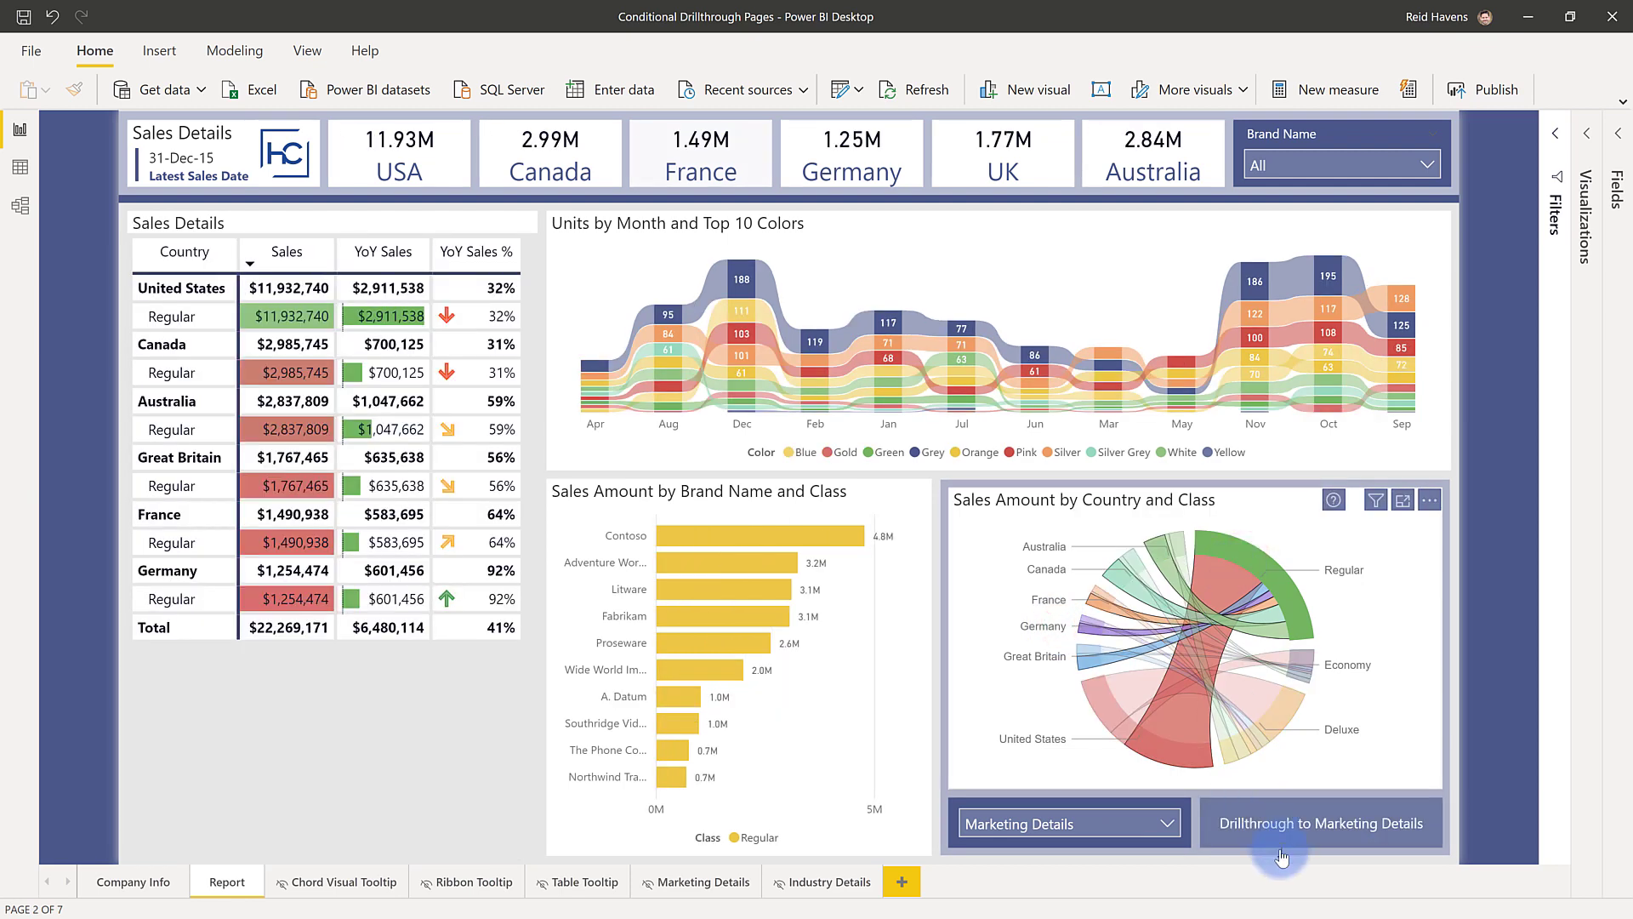
{"action": "left_click", "coordinate": [1279, 826]}
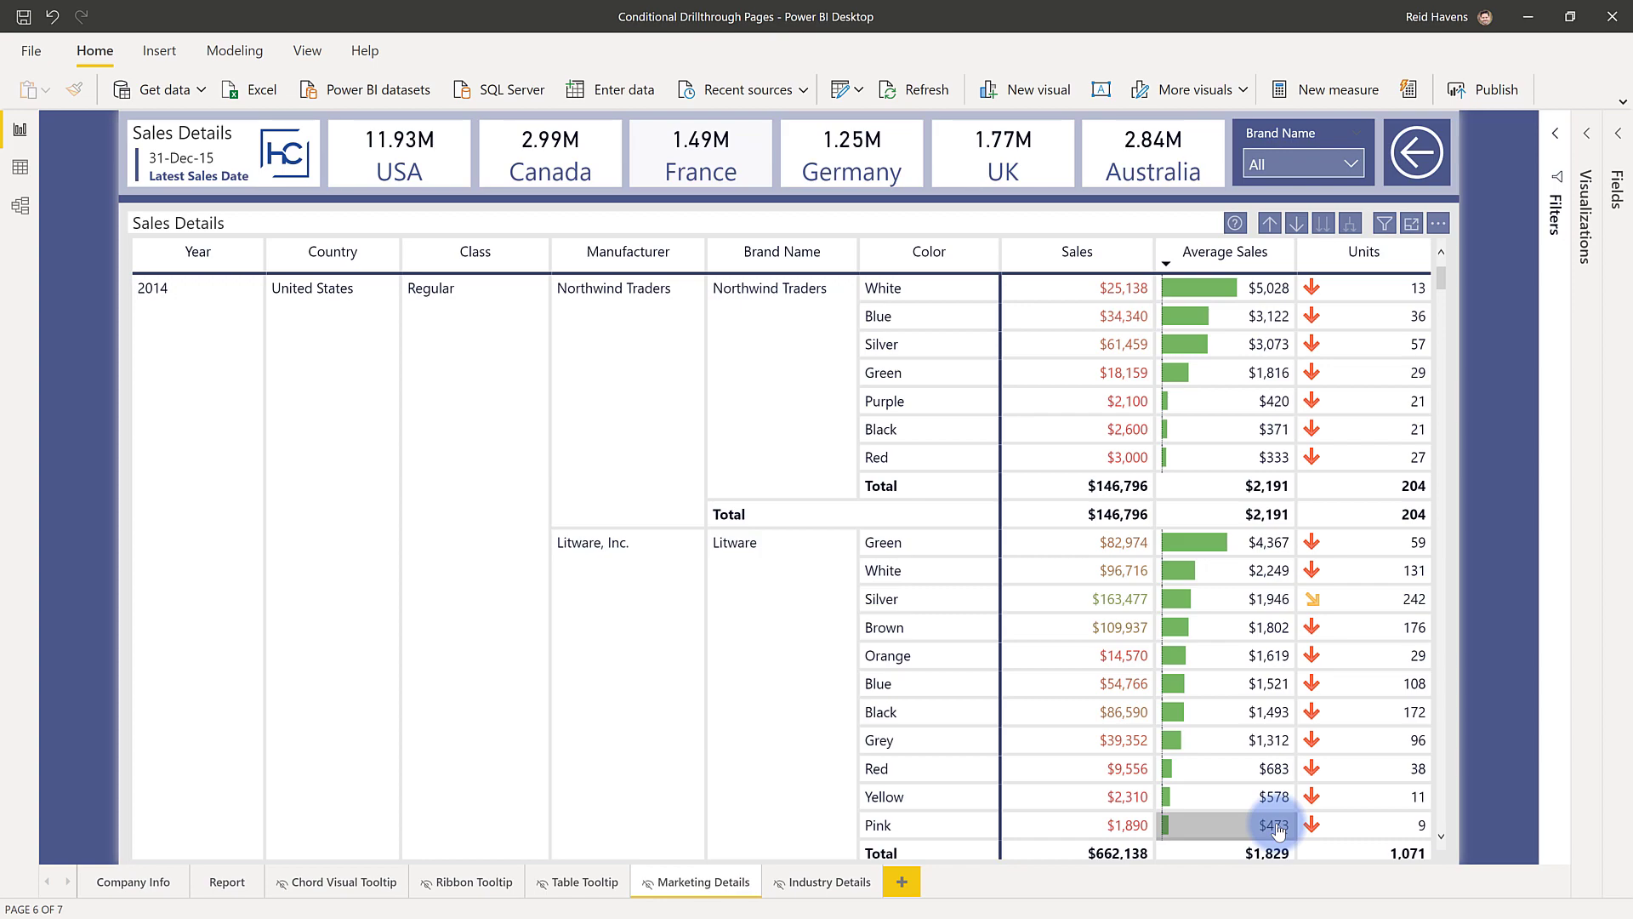
Step: Back on the Report page, select the disabled button and toggle the Regular filter off
{"action": "left_click", "coordinate": [198, 885]}
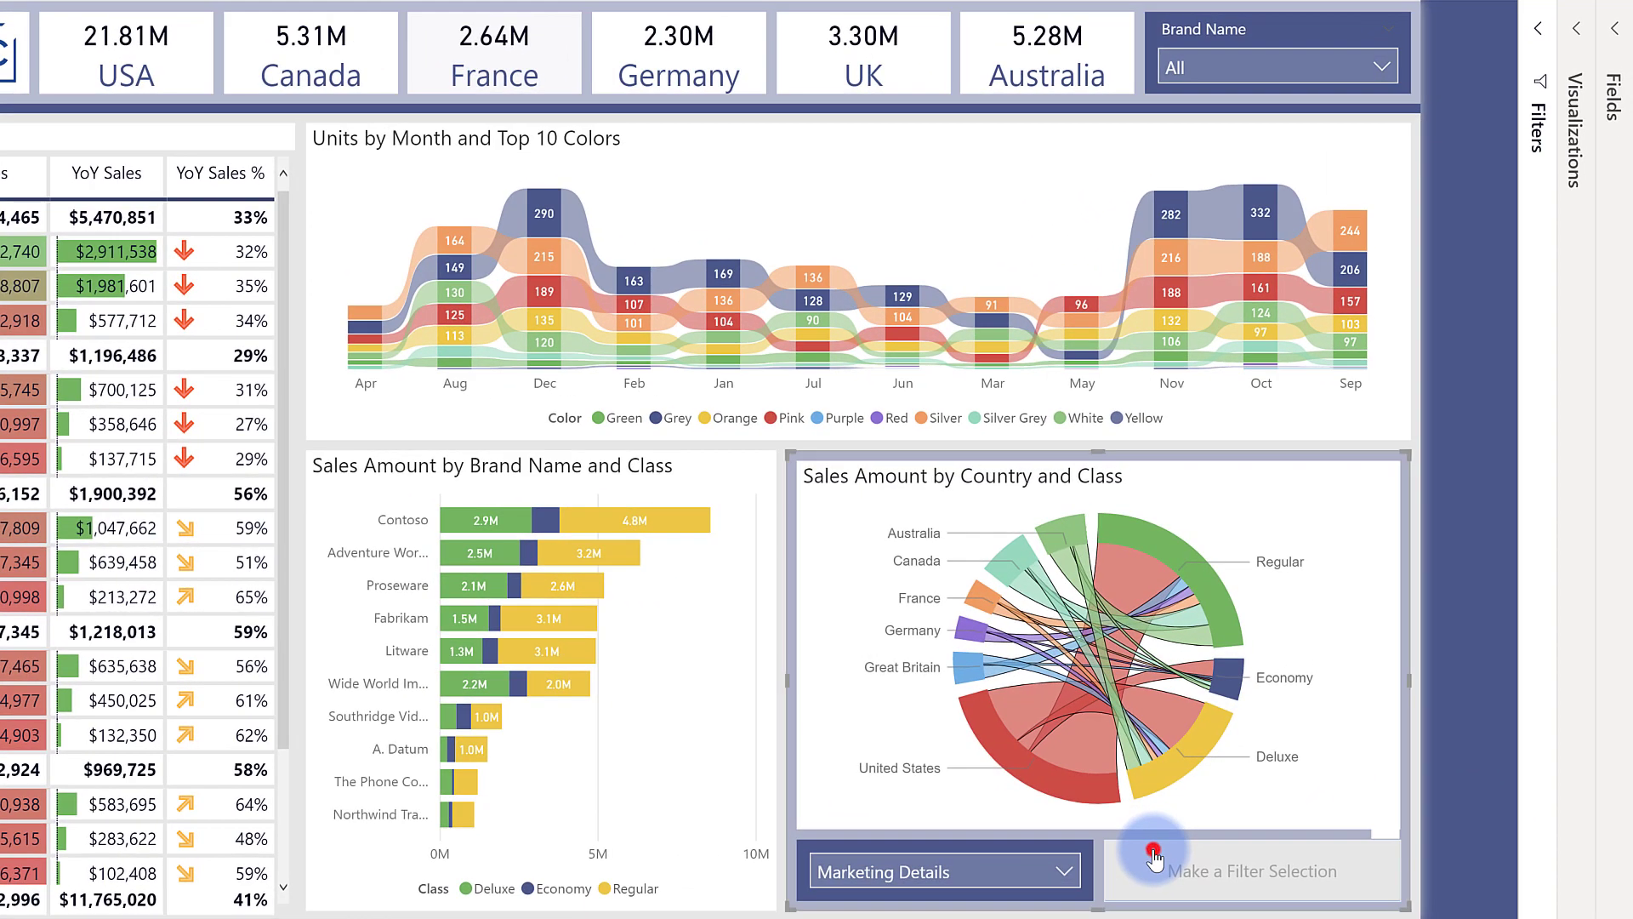
{"action": "mouse_move", "coordinate": [1241, 809]}
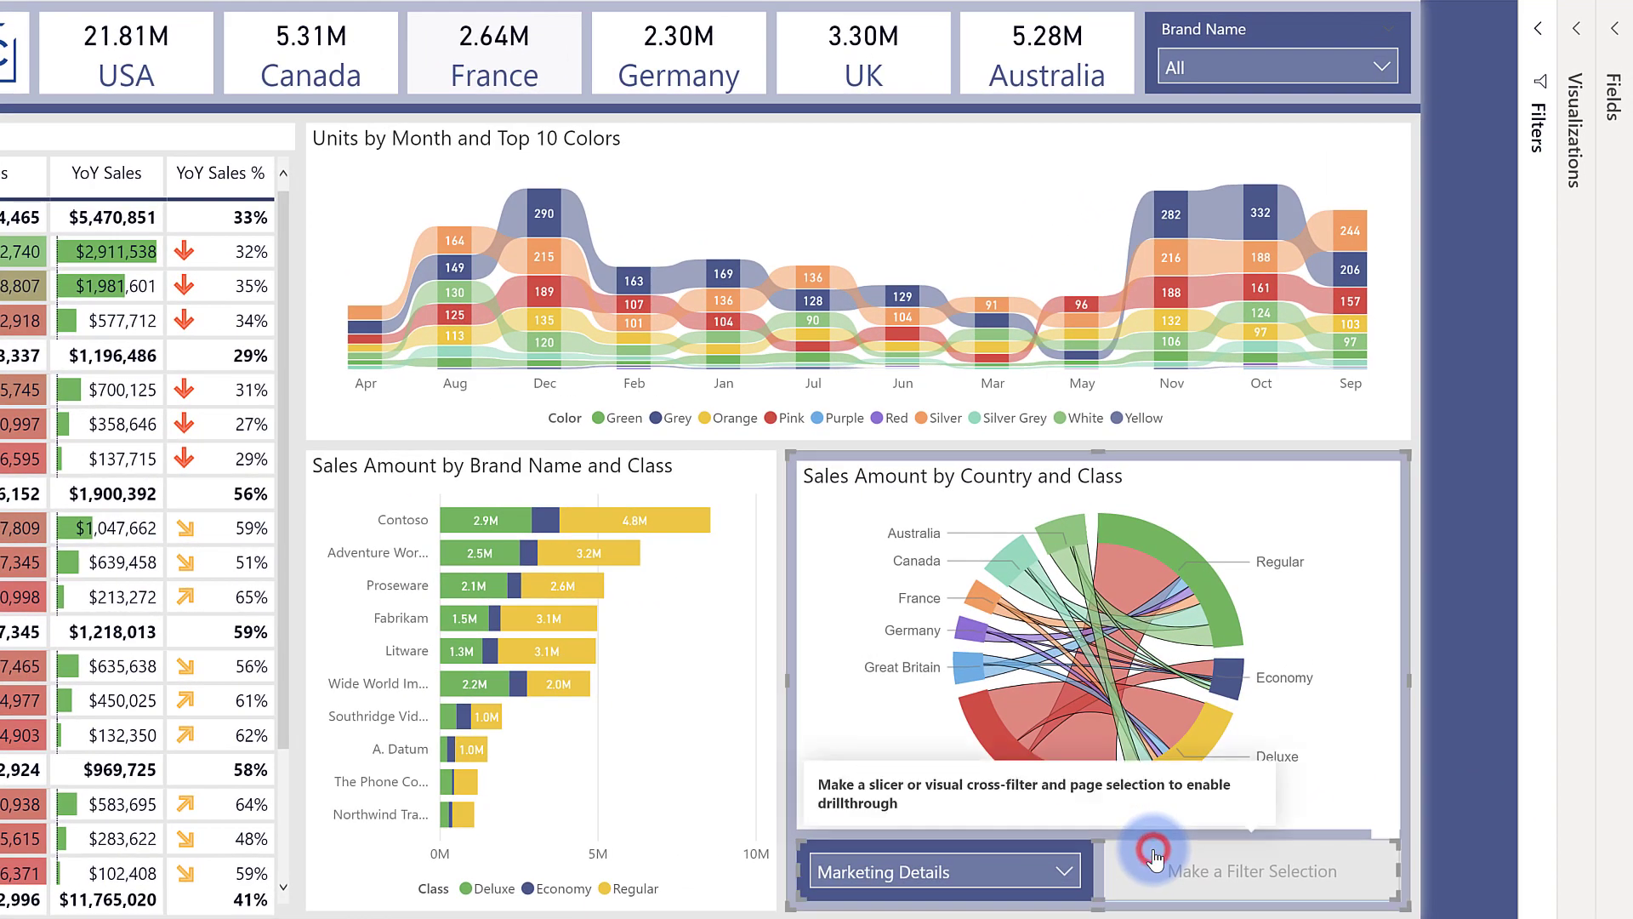
{"action": "left_click", "coordinate": [1155, 858]}
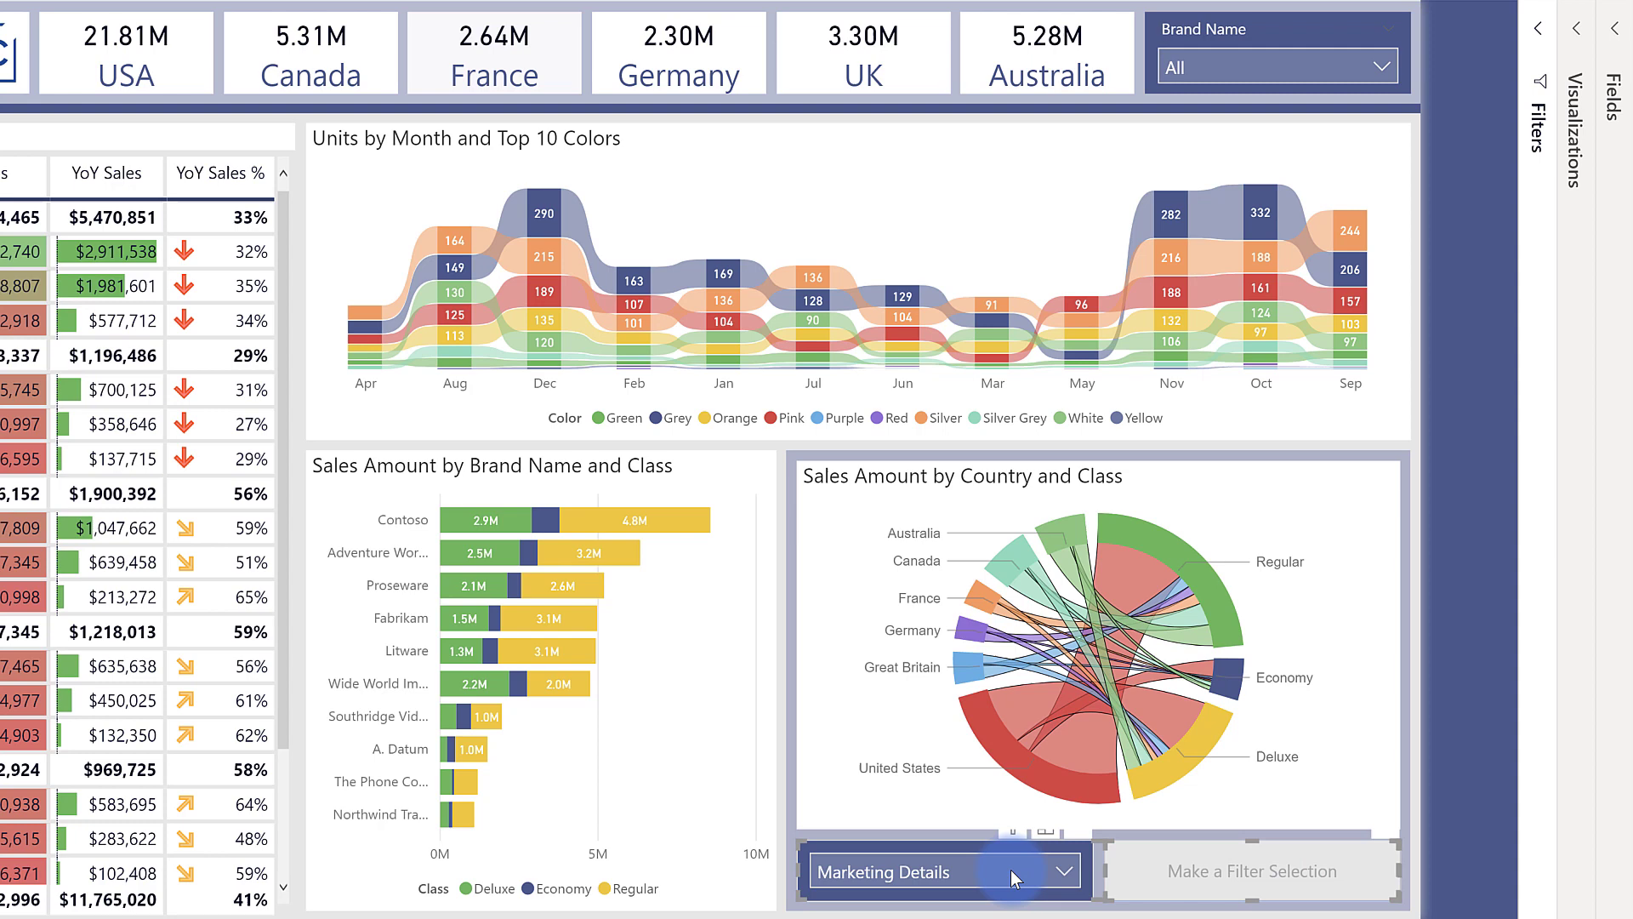
{"action": "left_click", "coordinate": [1171, 554]}
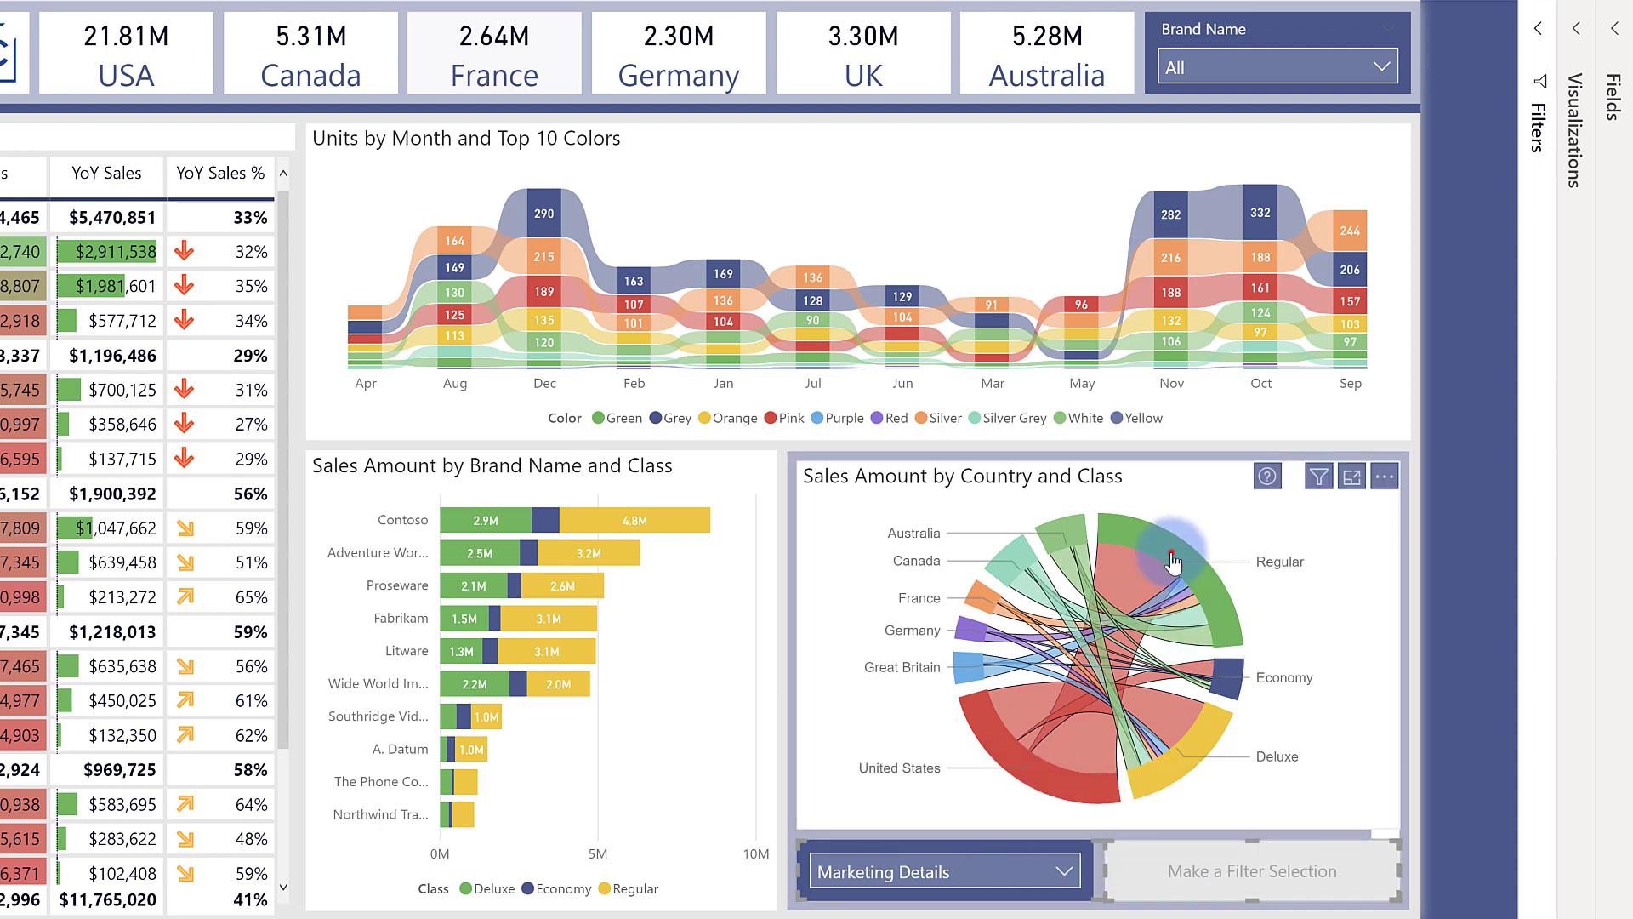
{"action": "left_click", "coordinate": [1170, 556]}
Step: Confirm the button's Action type stays Drill through, then cross-filter the chord chart to Regular
{"action": "left_click", "coordinate": [1577, 47]}
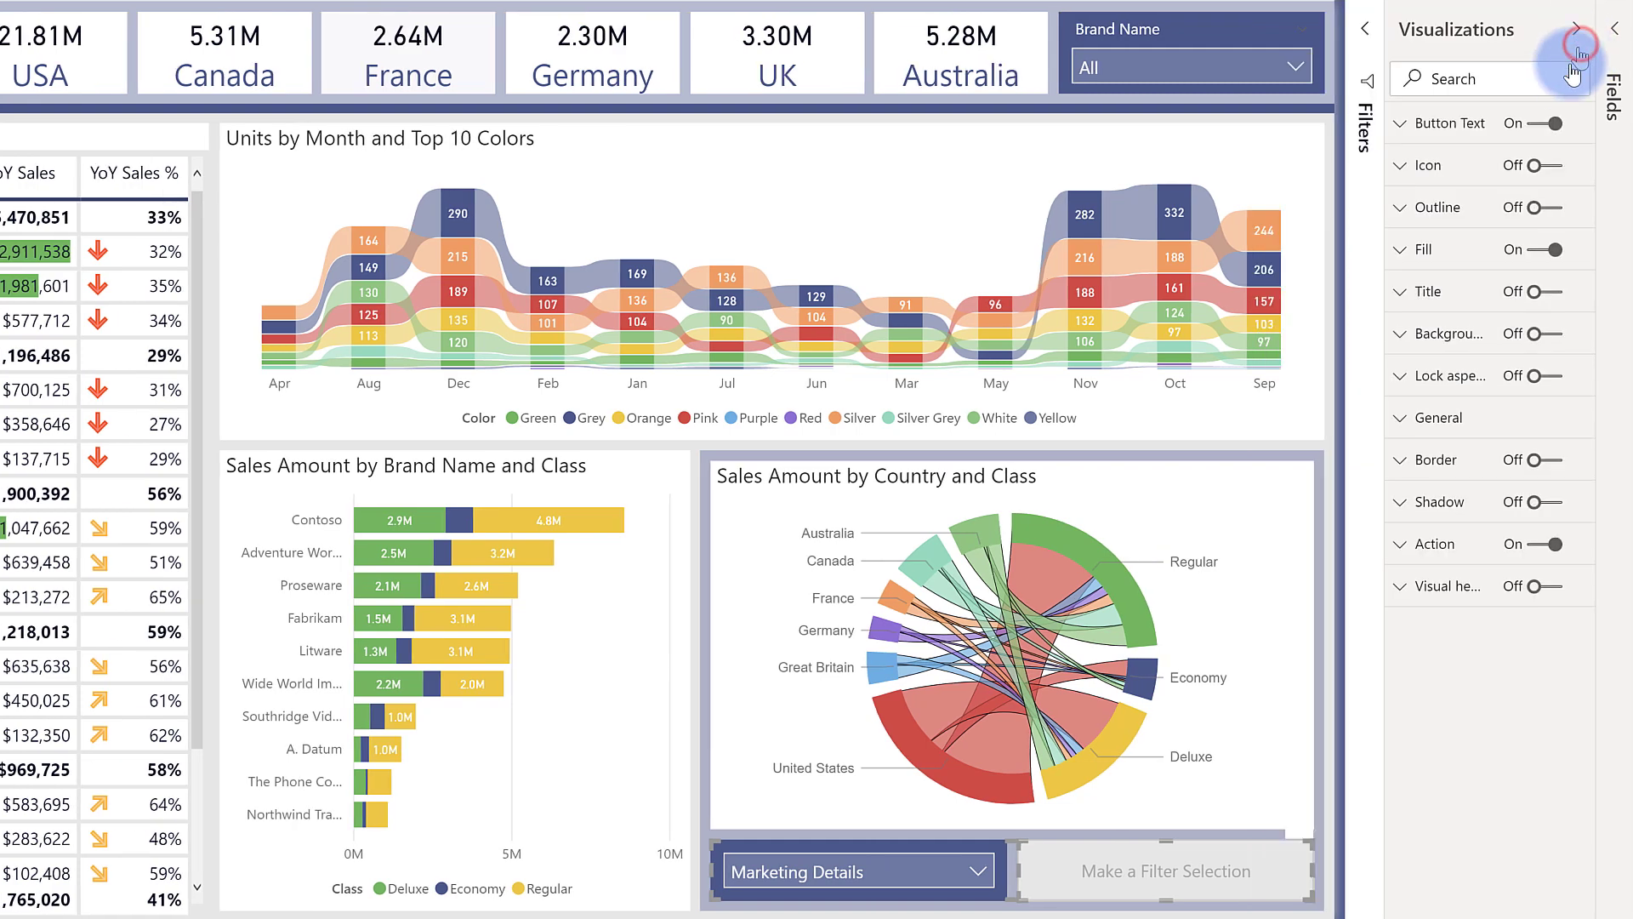
{"action": "left_click", "coordinate": [1400, 543]}
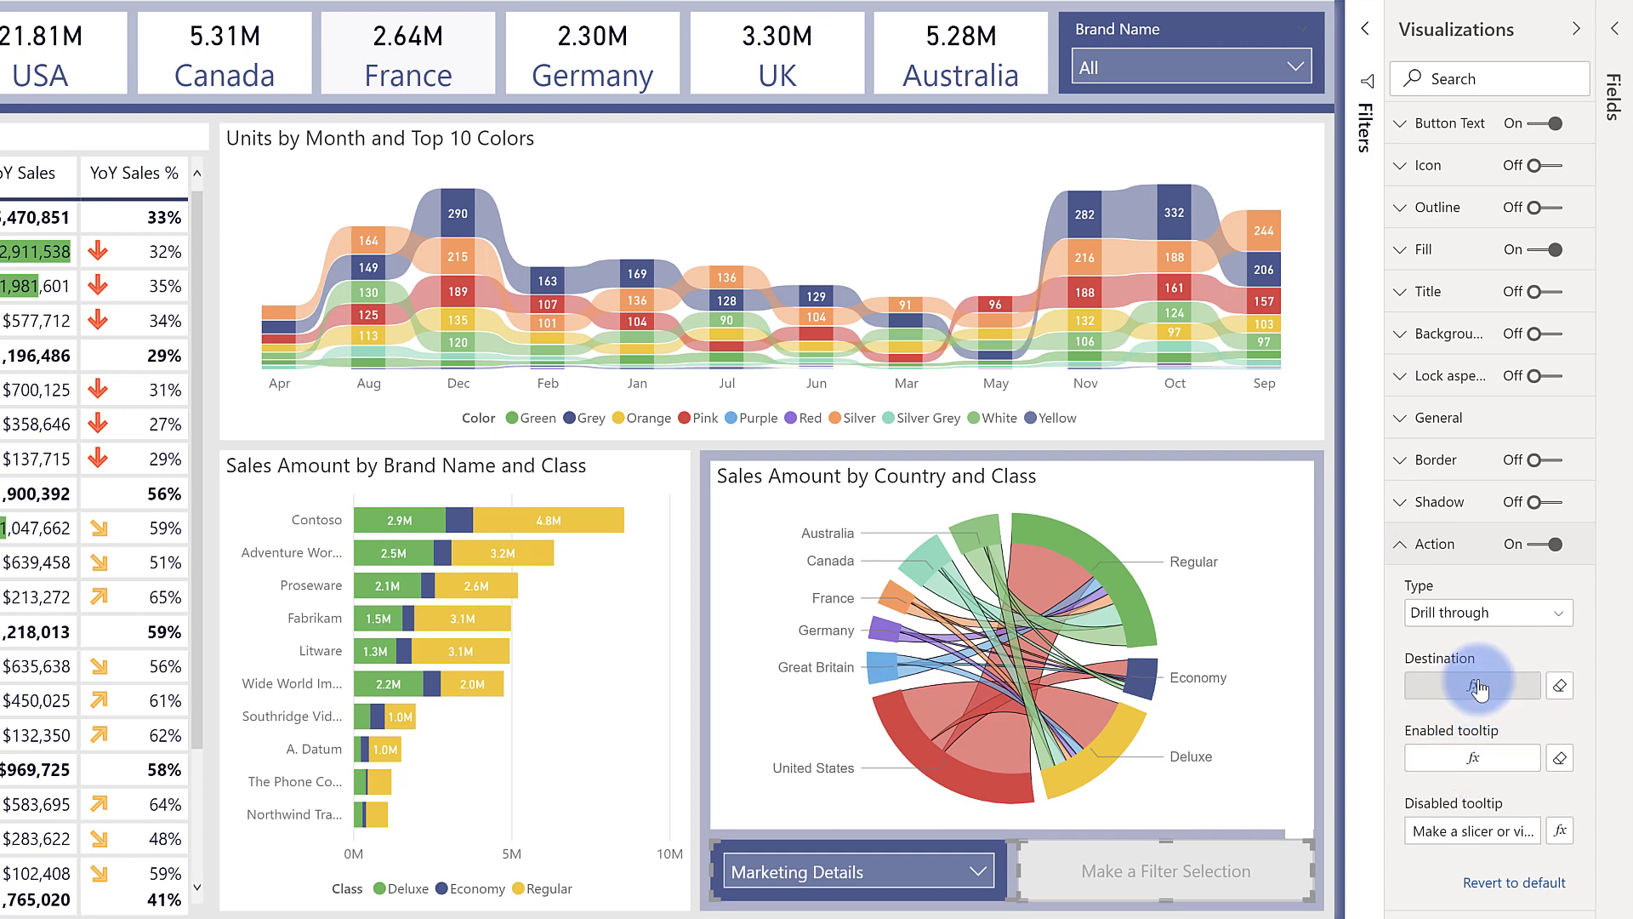
{"action": "left_click", "coordinate": [1453, 614]}
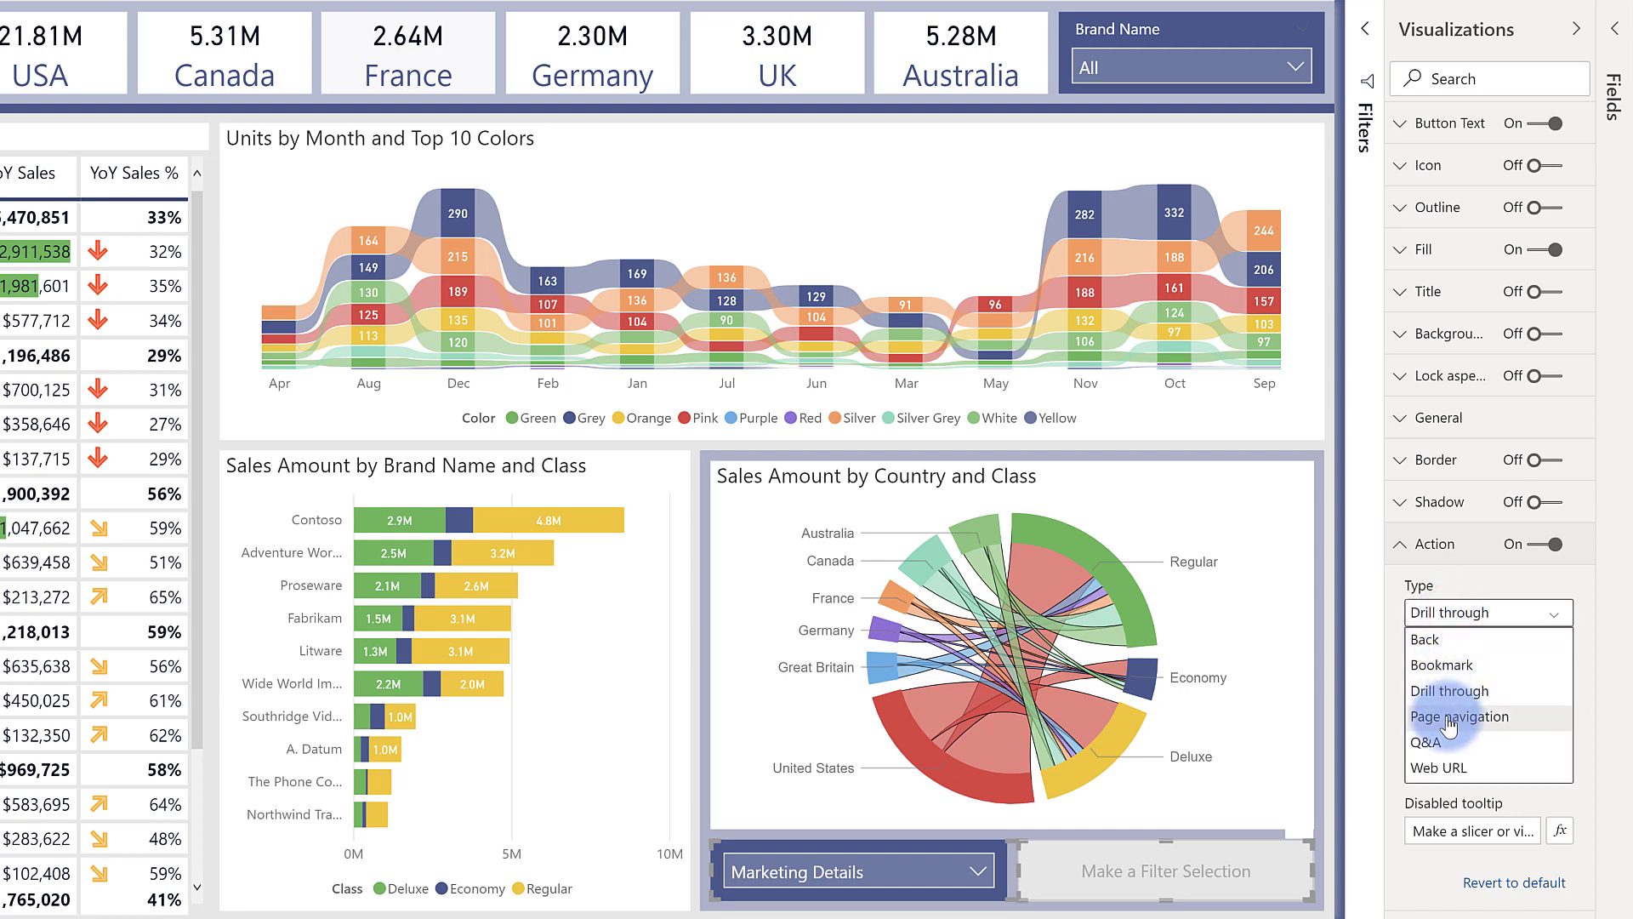
{"action": "left_click", "coordinate": [1452, 692]}
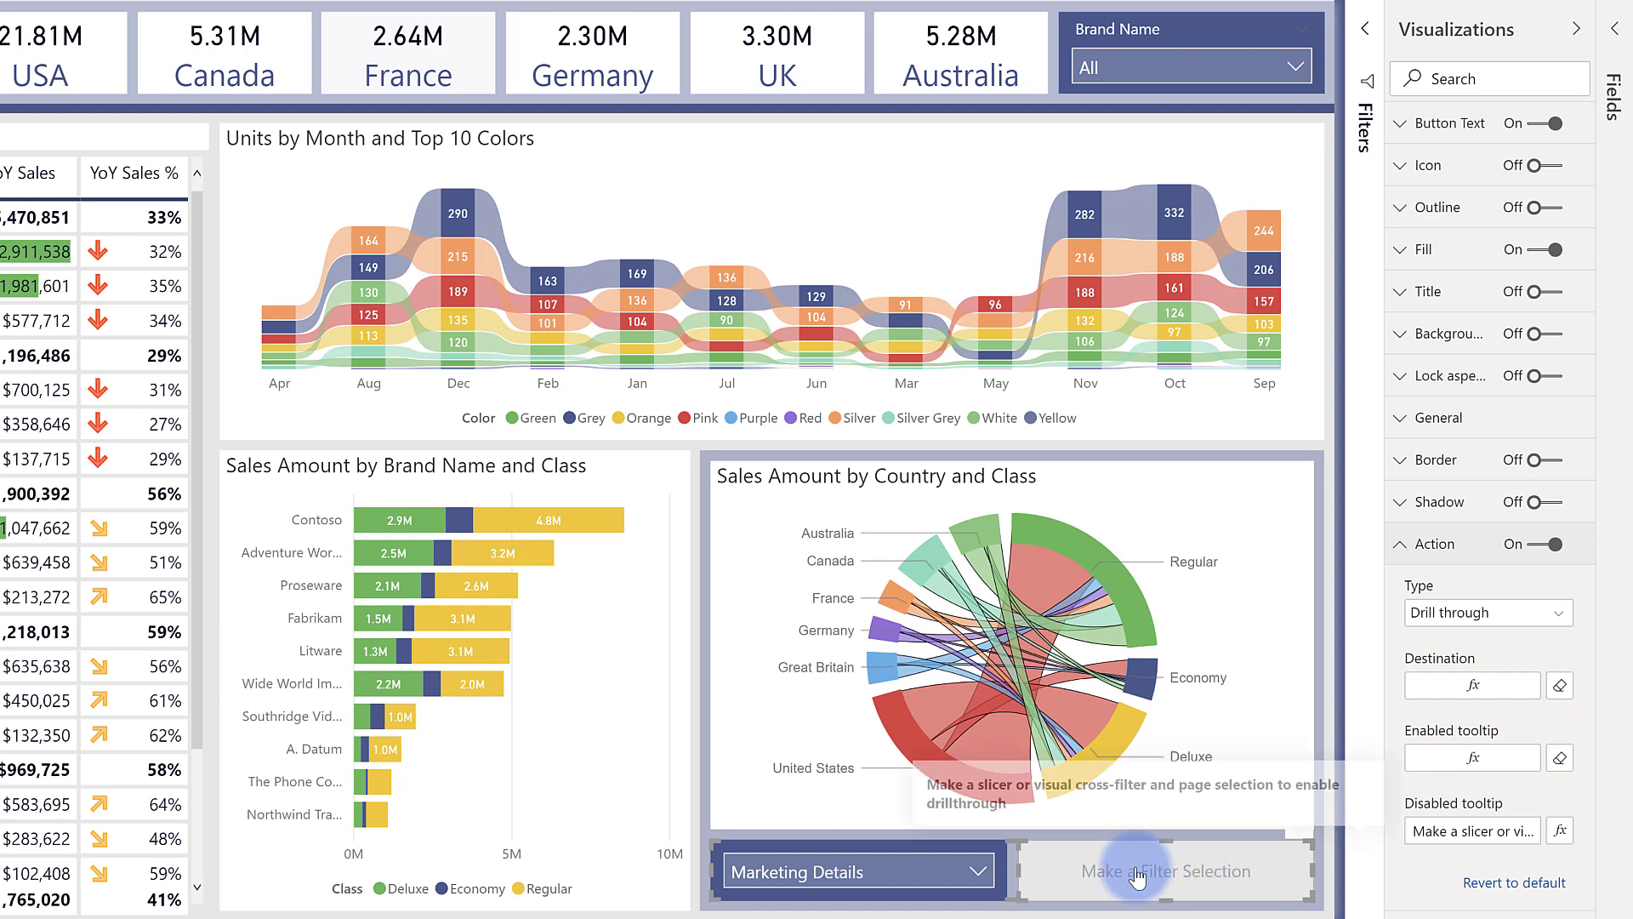
{"action": "left_click", "coordinate": [1055, 532]}
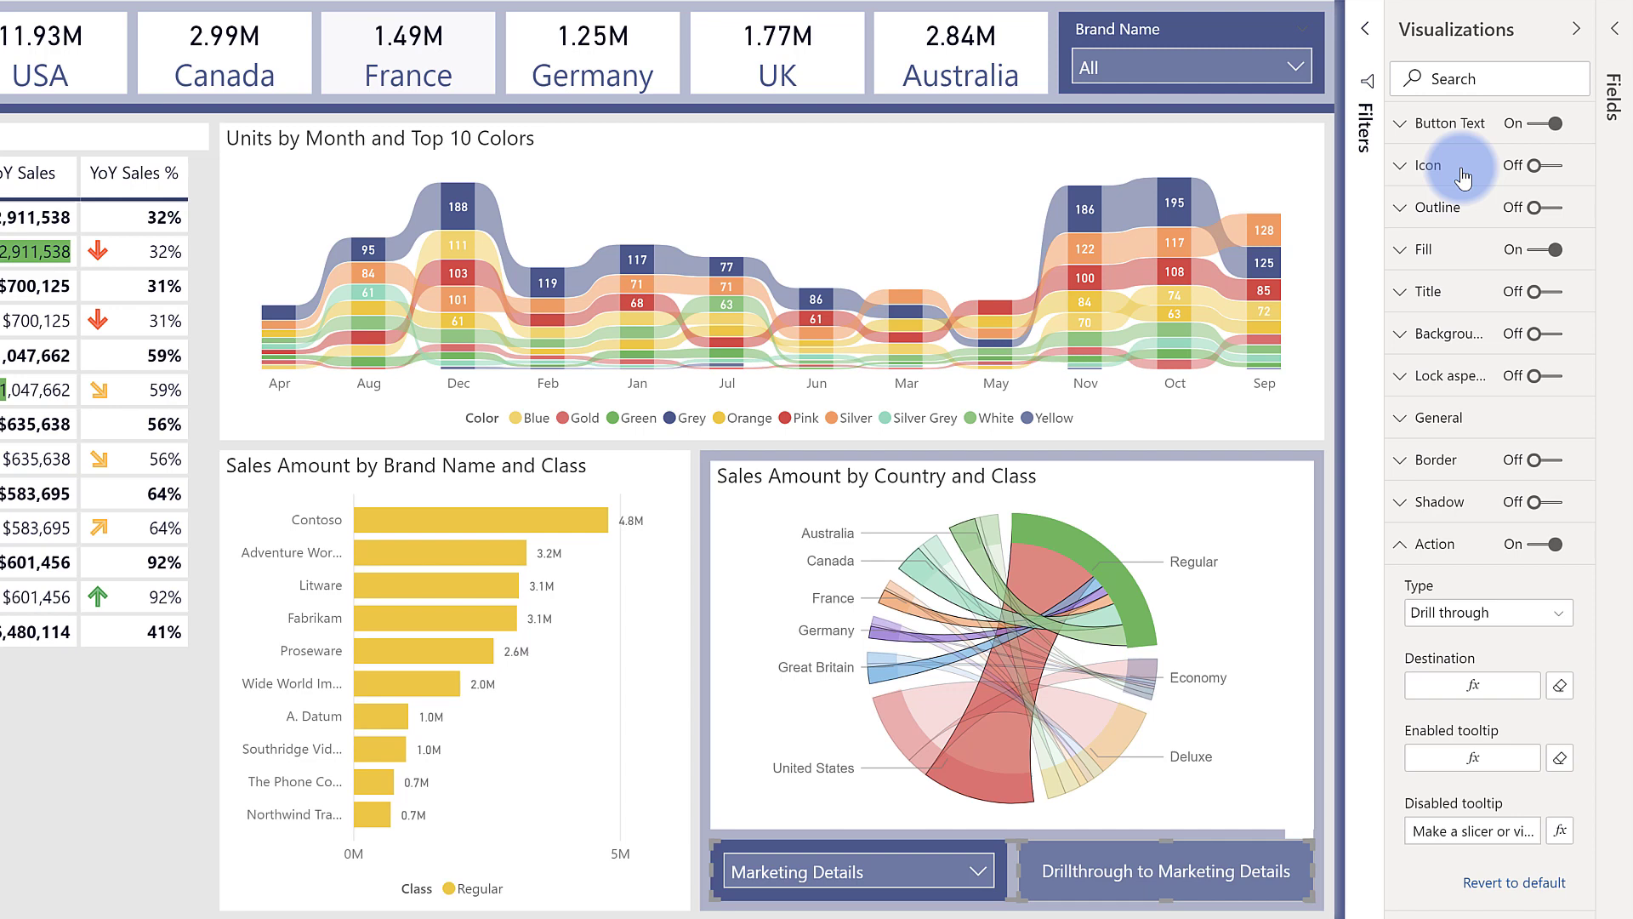
Step: Expand the Button Text settings and switch the slicer's drillthrough target to Industry Details
{"action": "left_click", "coordinate": [1460, 125]}
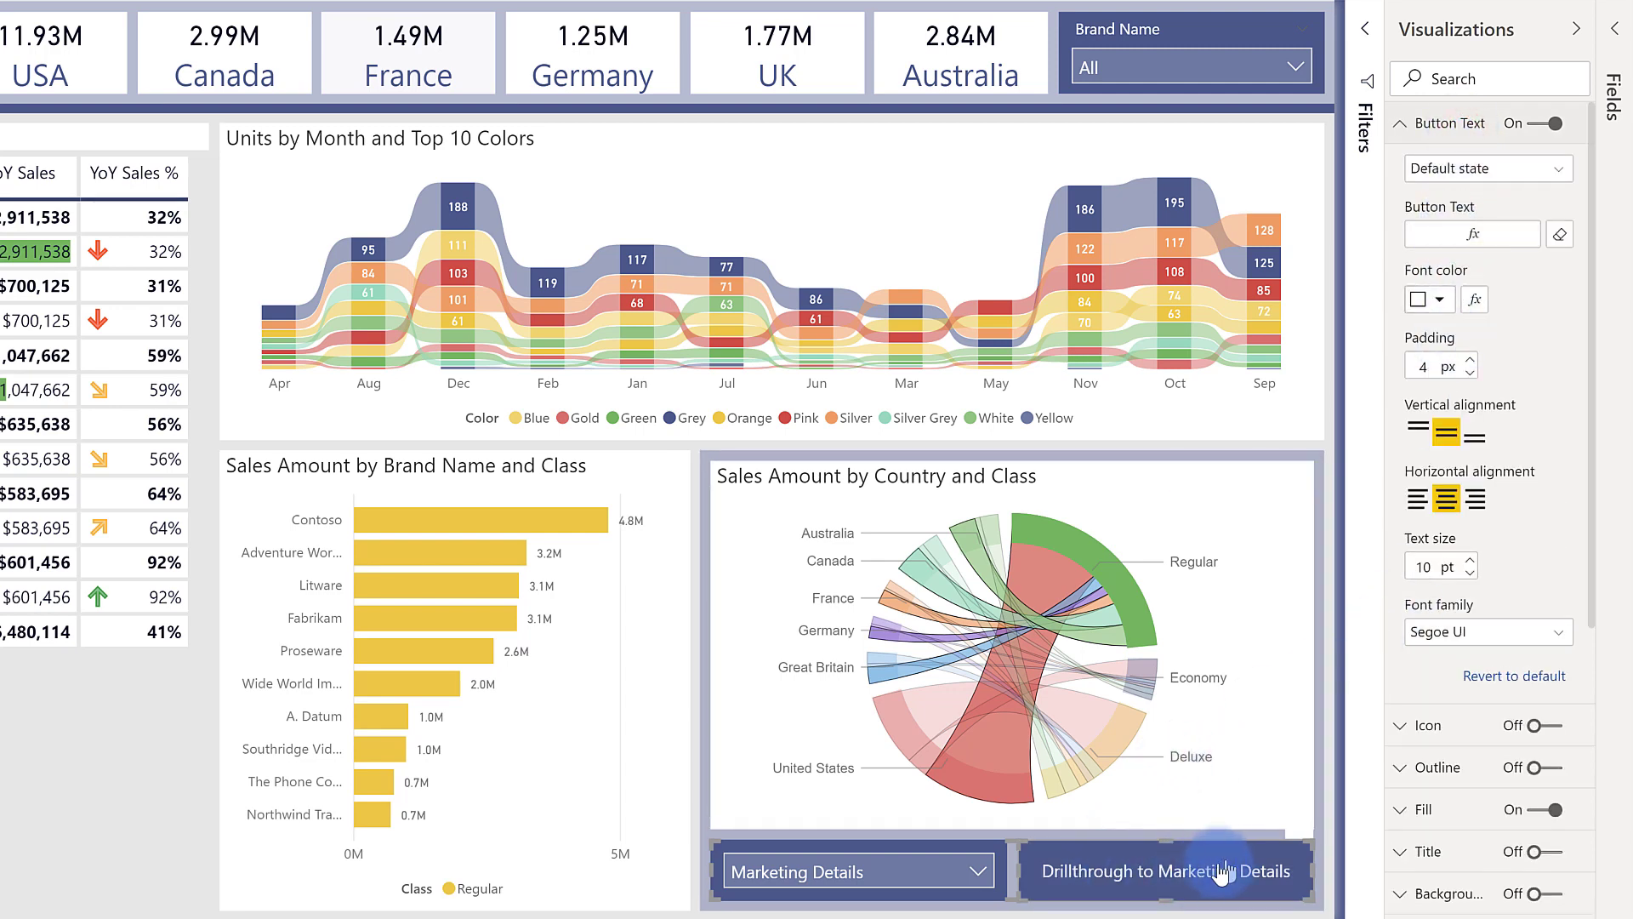
{"action": "left_click", "coordinate": [946, 883]}
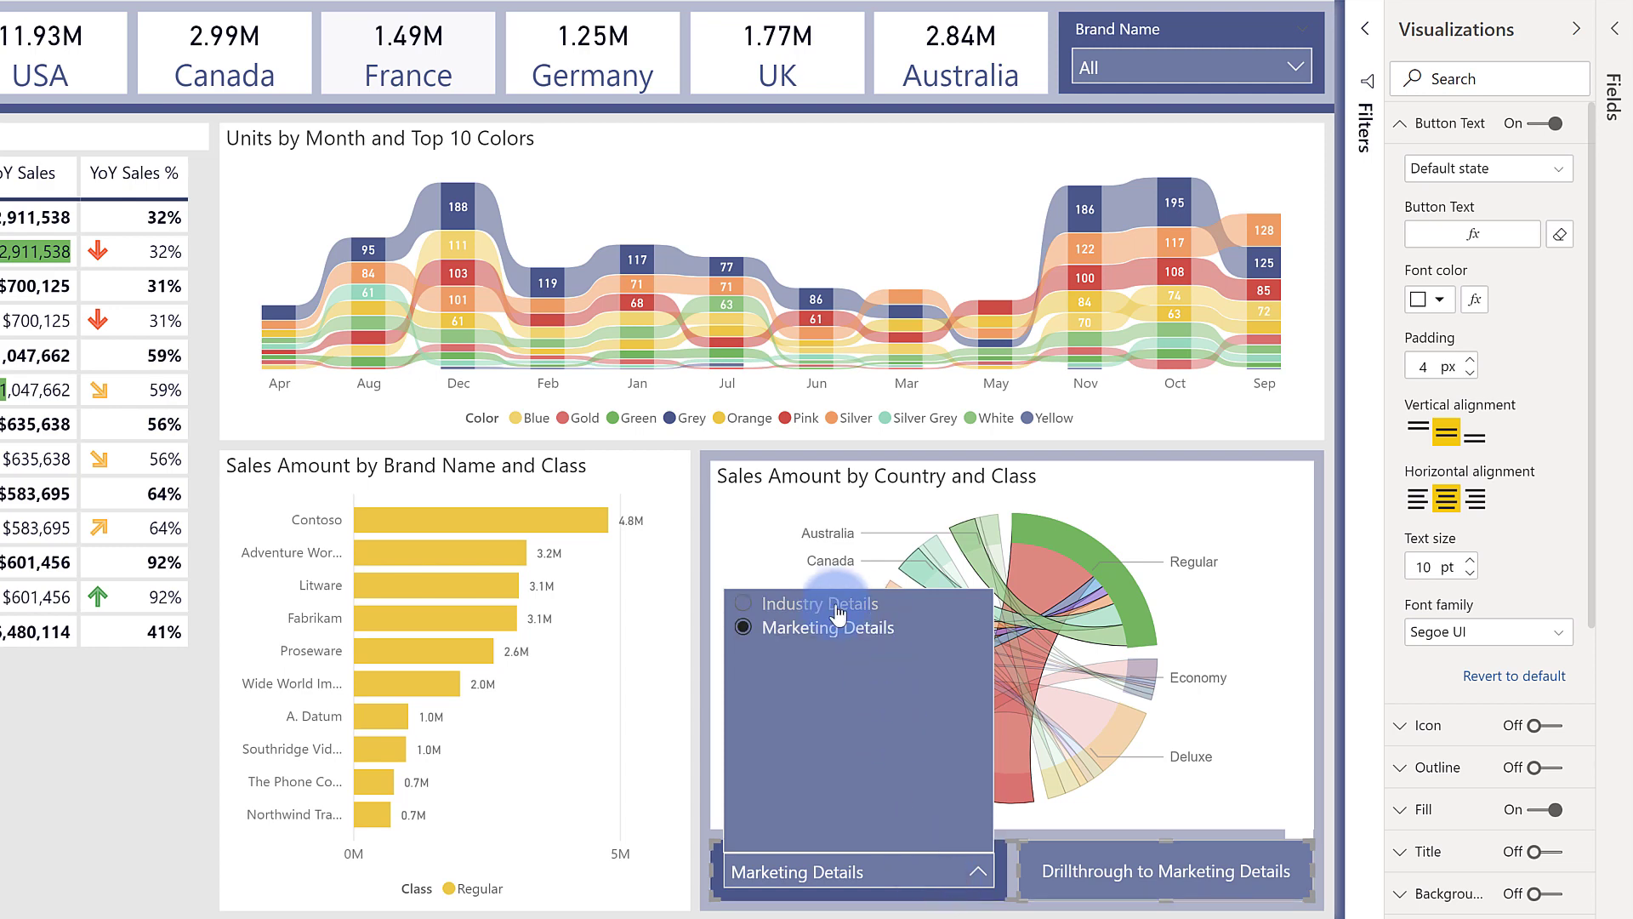
{"action": "left_click", "coordinate": [829, 602]}
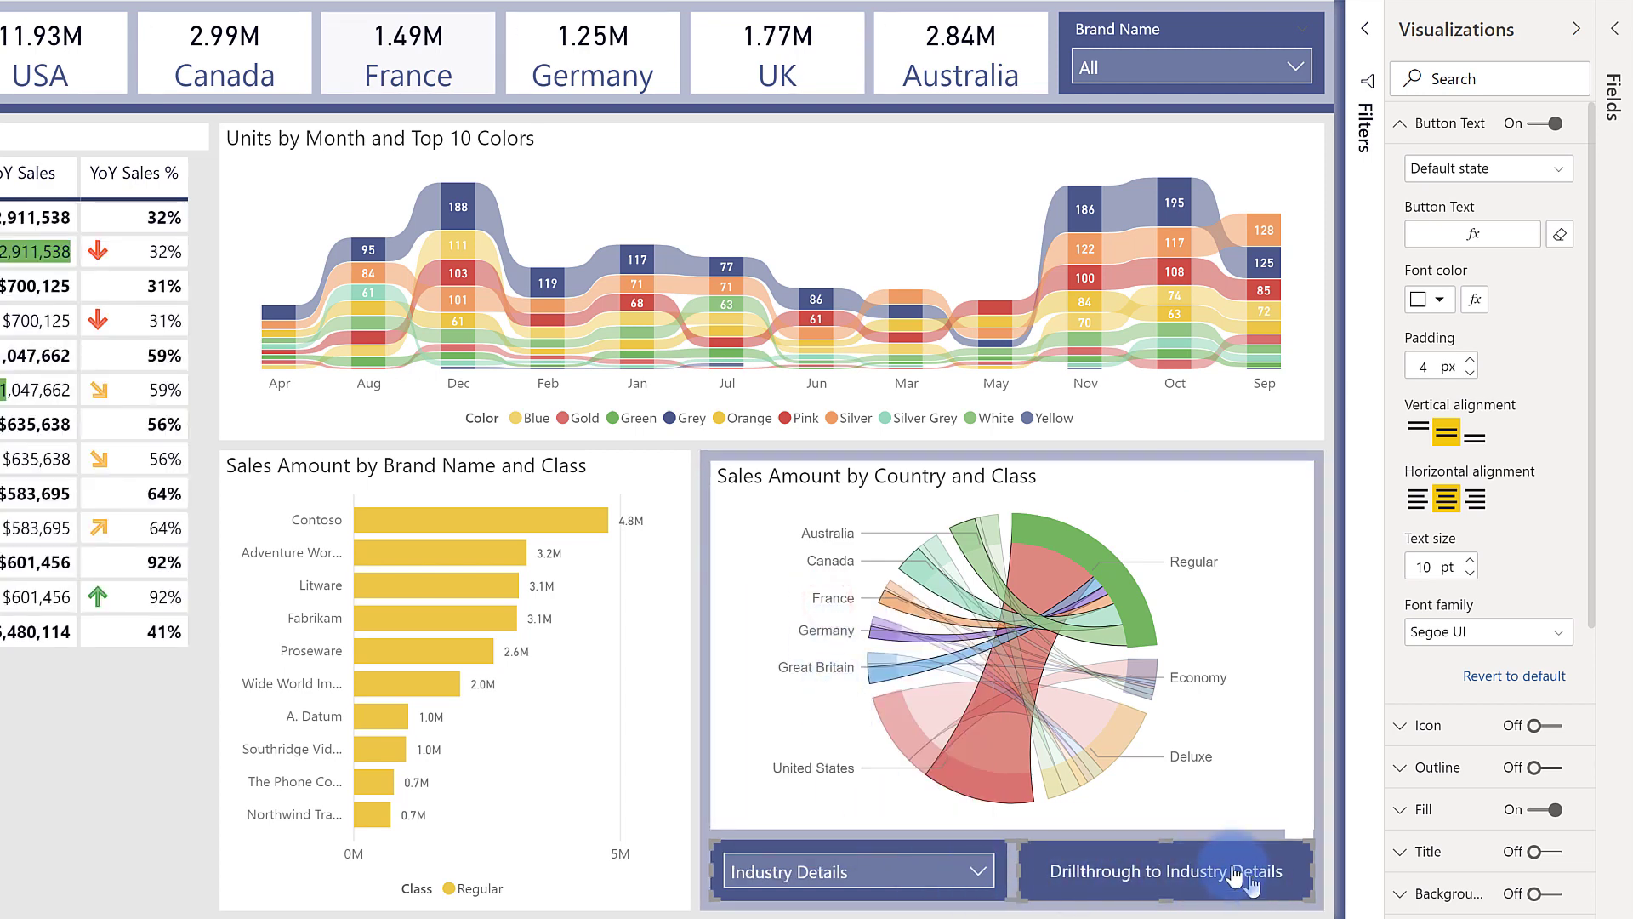
{"action": "left_click", "coordinate": [961, 867]}
{"action": "left_click", "coordinate": [1076, 875]}
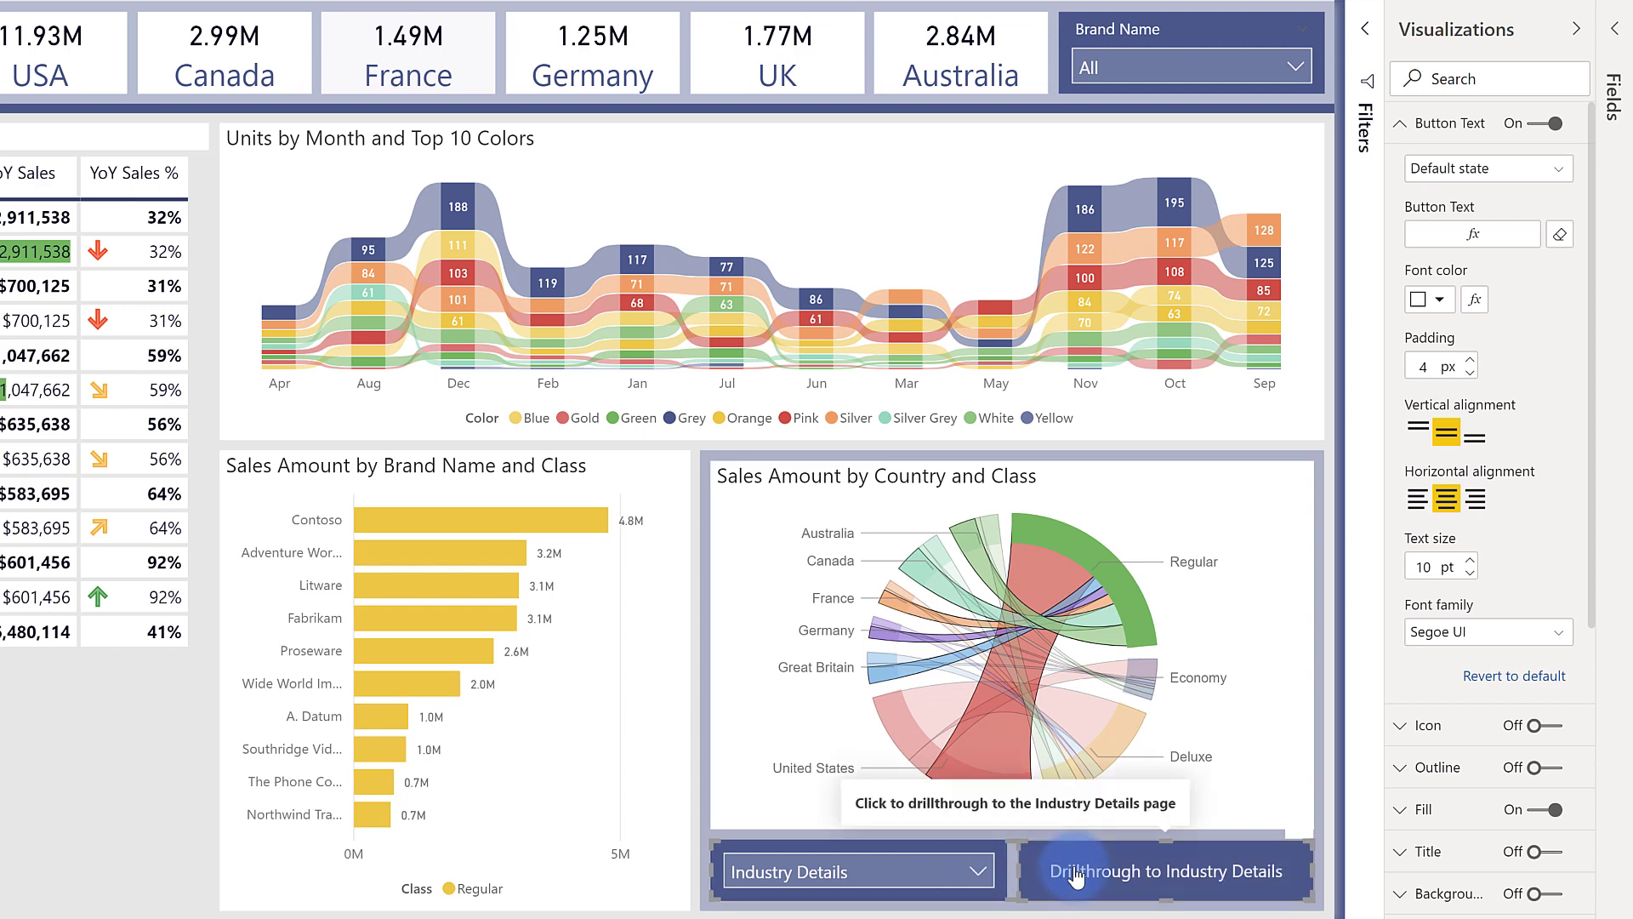
Step: Widen the Fields pane and review the Drillthrough Button Text and Selected Page formulas
{"action": "left_click", "coordinate": [1614, 29]}
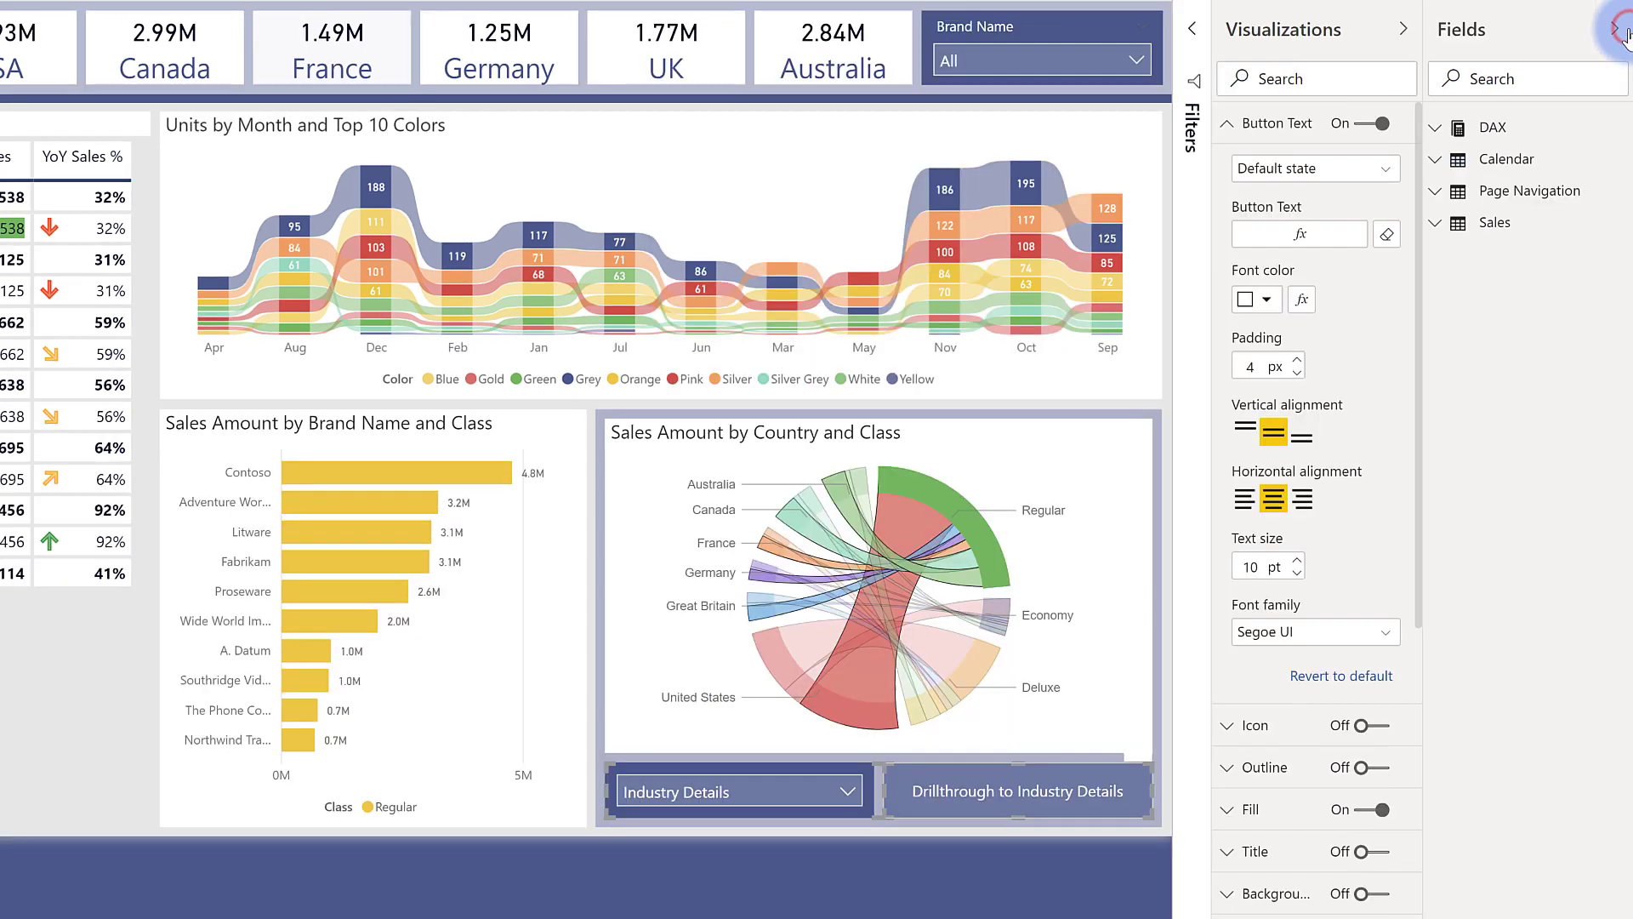
{"action": "left_click", "coordinate": [1436, 128]}
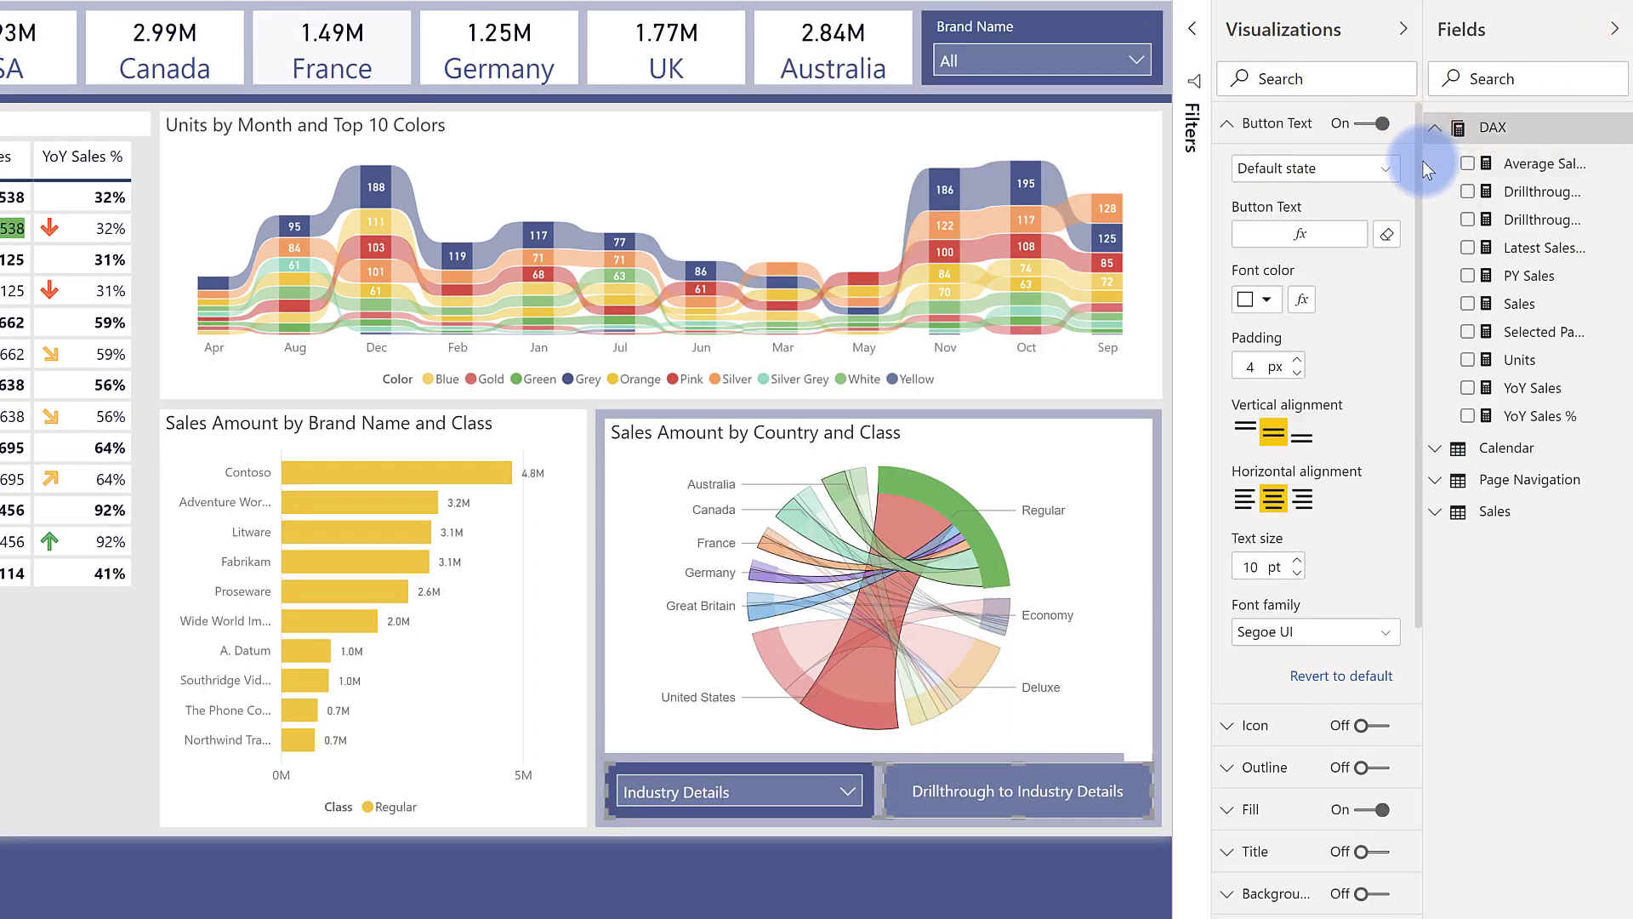
{"action": "left_click_drag", "start_coordinate": [1418, 145], "coordinate": [1314, 154]}
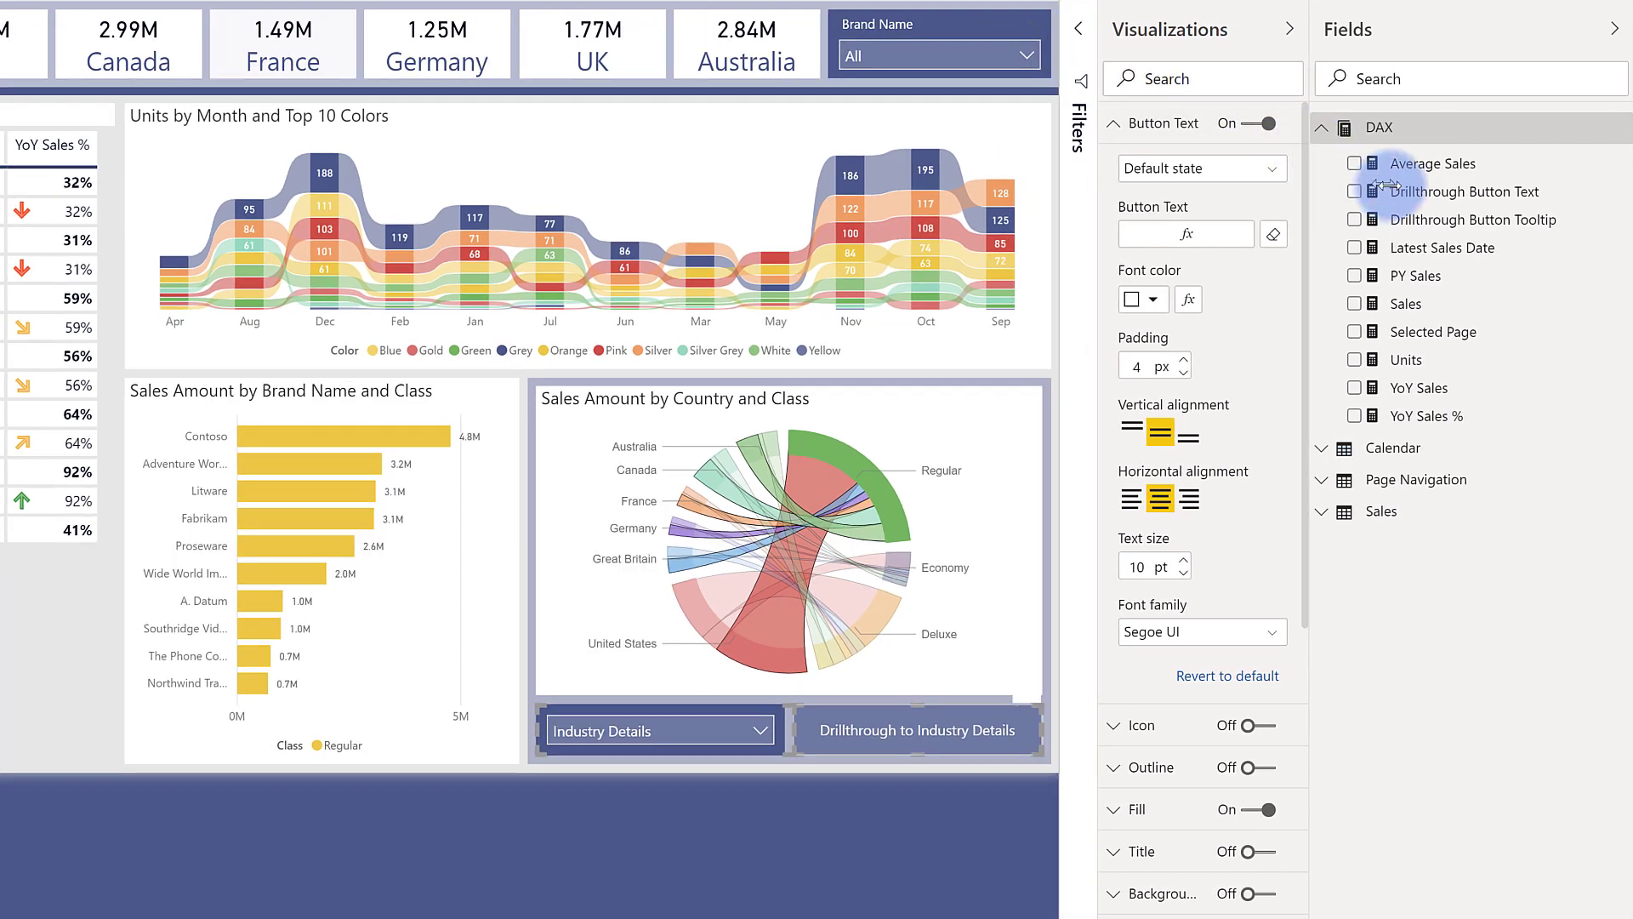
{"action": "left_click", "coordinate": [1438, 193]}
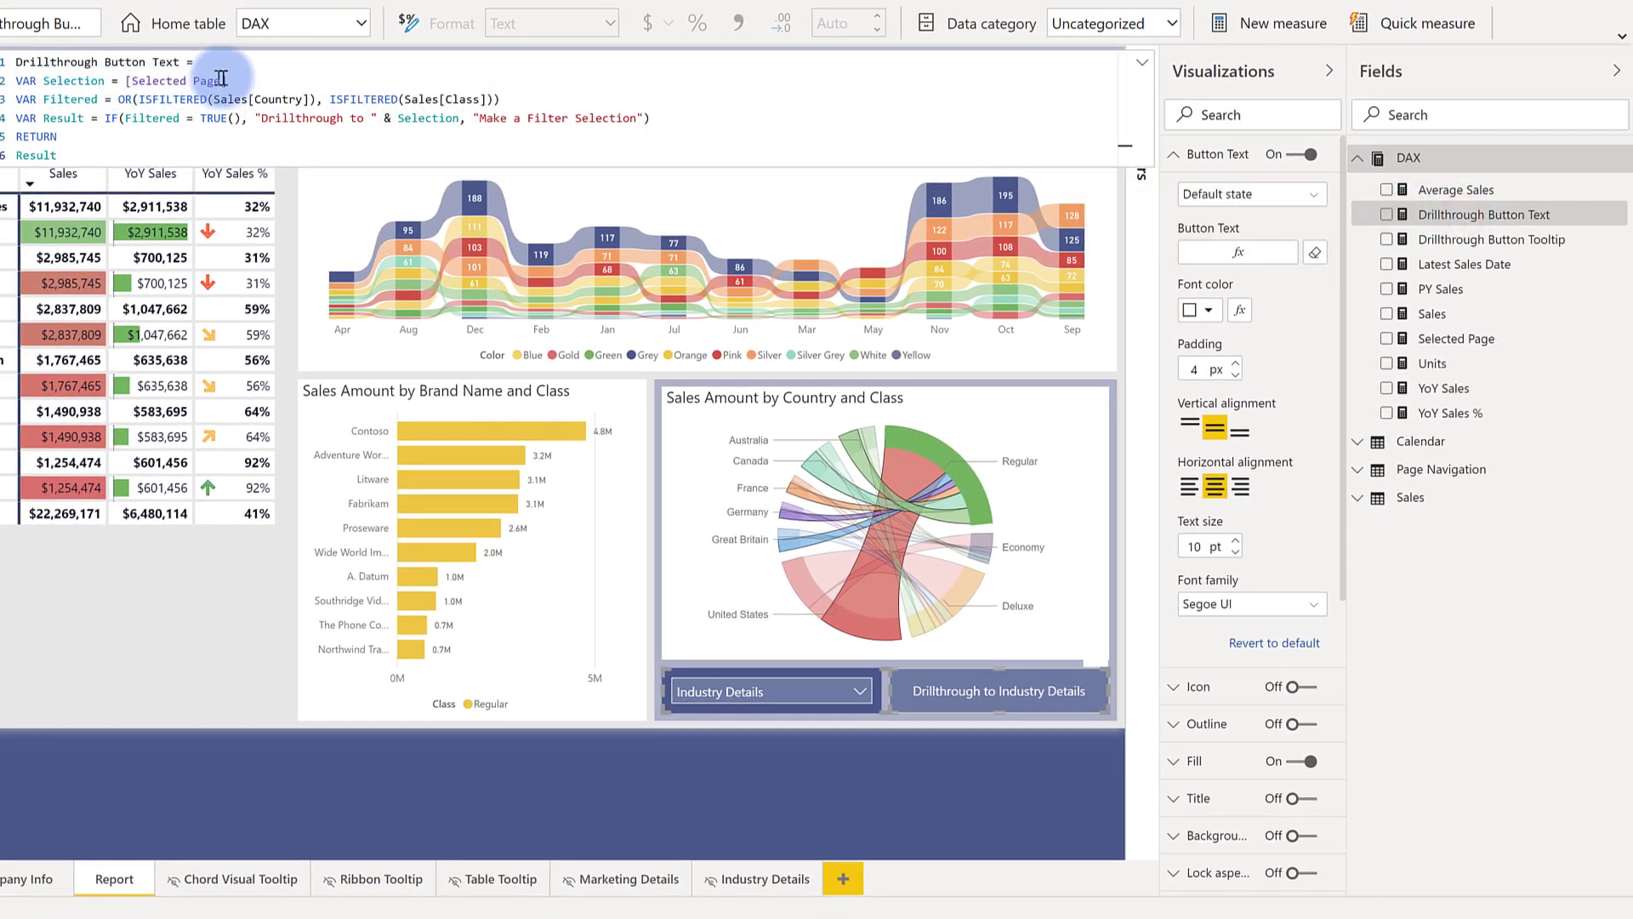
{"action": "left_click_drag", "start_coordinate": [127, 81], "coordinate": [227, 81]}
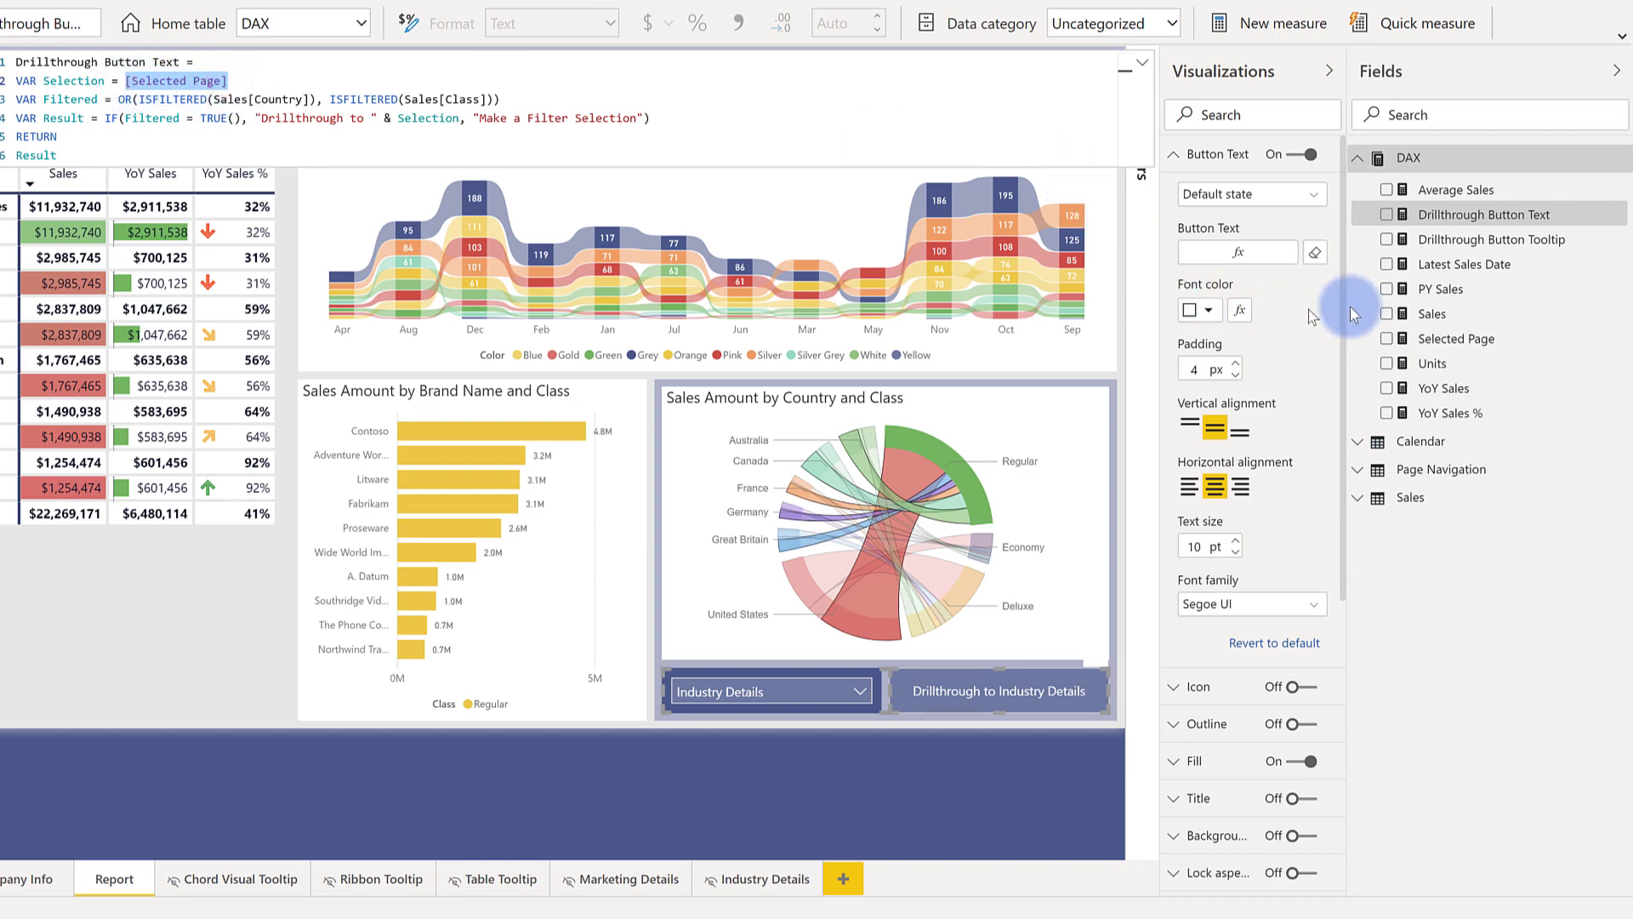
{"action": "left_click", "coordinate": [1463, 339]}
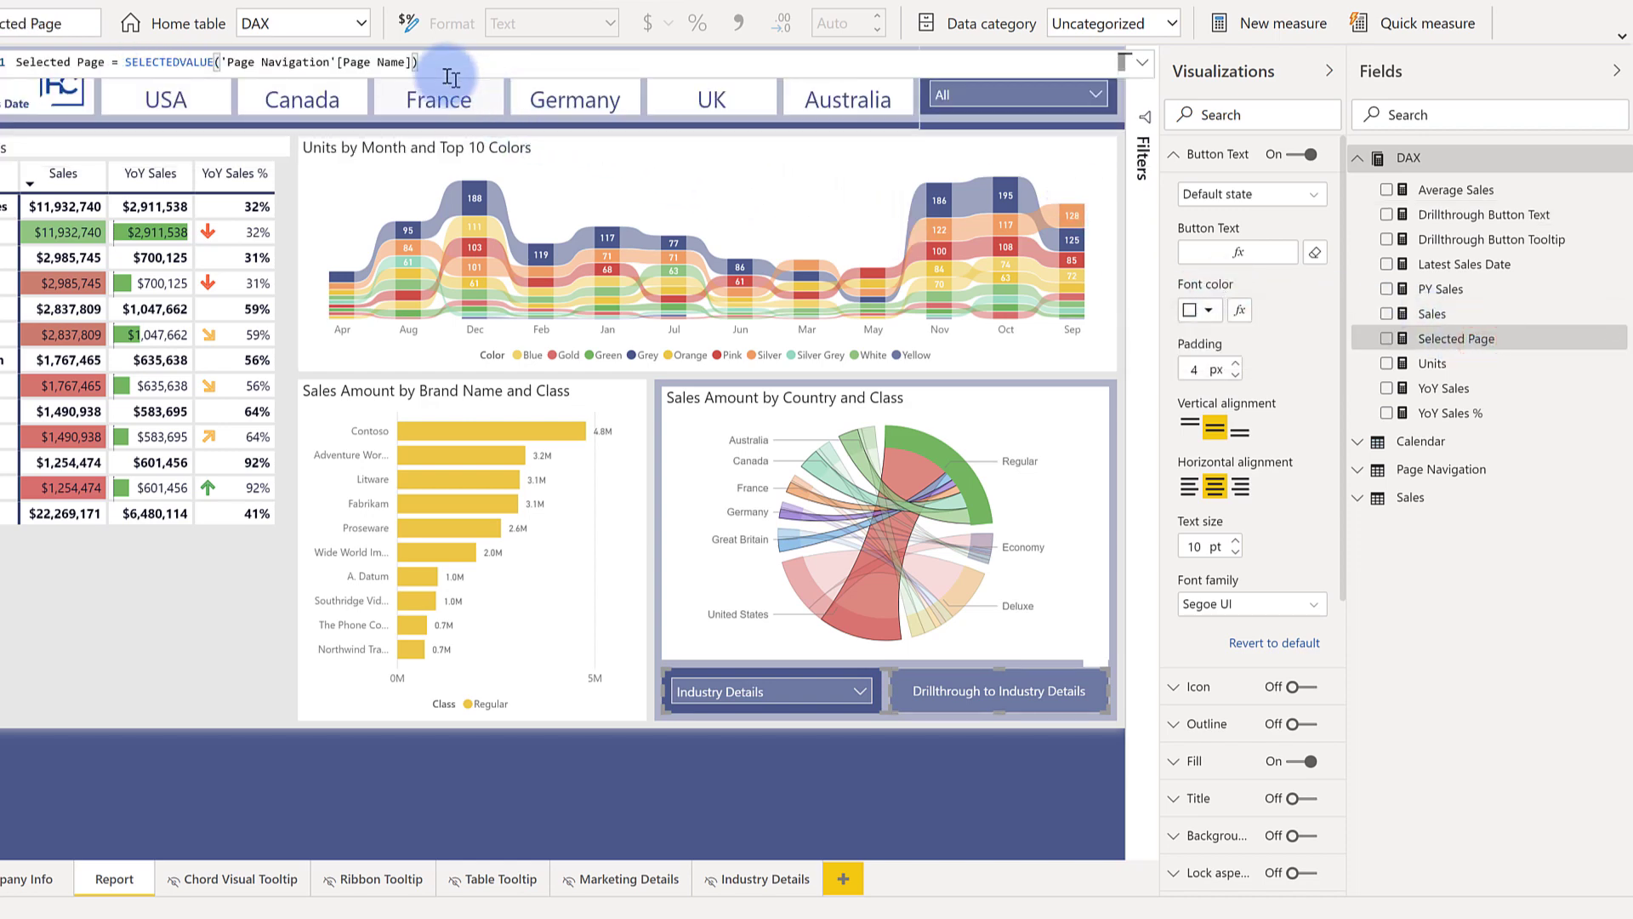
Step: Open and close the page-selection slicer's list, leaving Industry Details selected
{"action": "left_click", "coordinate": [790, 666]}
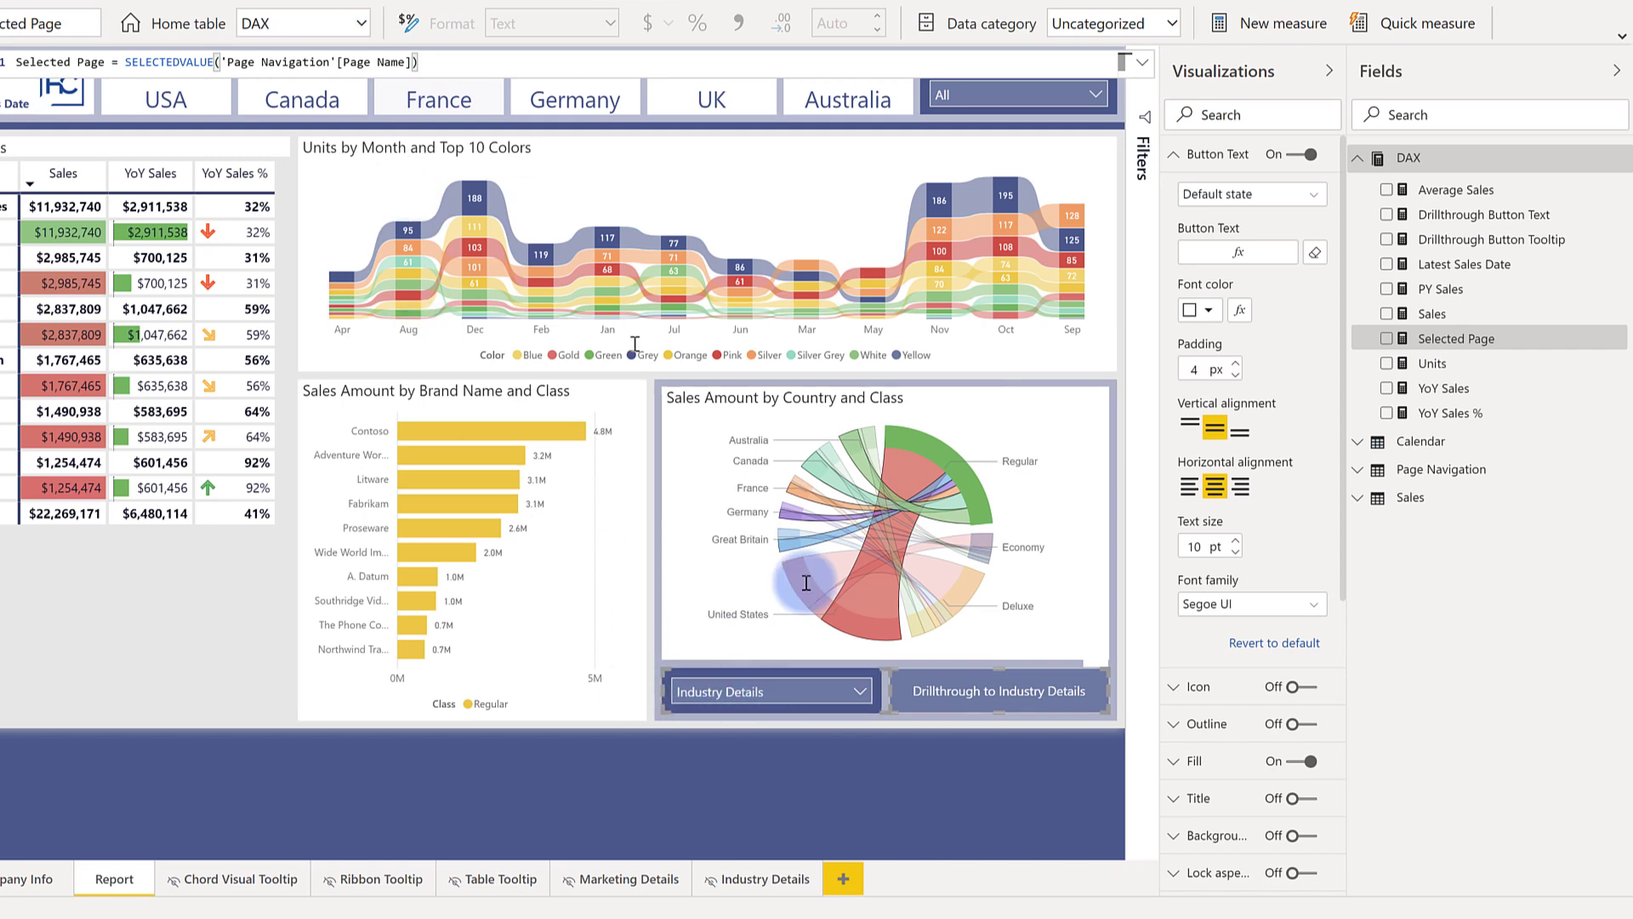
{"action": "left_click", "coordinate": [840, 692]}
{"action": "left_click", "coordinate": [840, 691]}
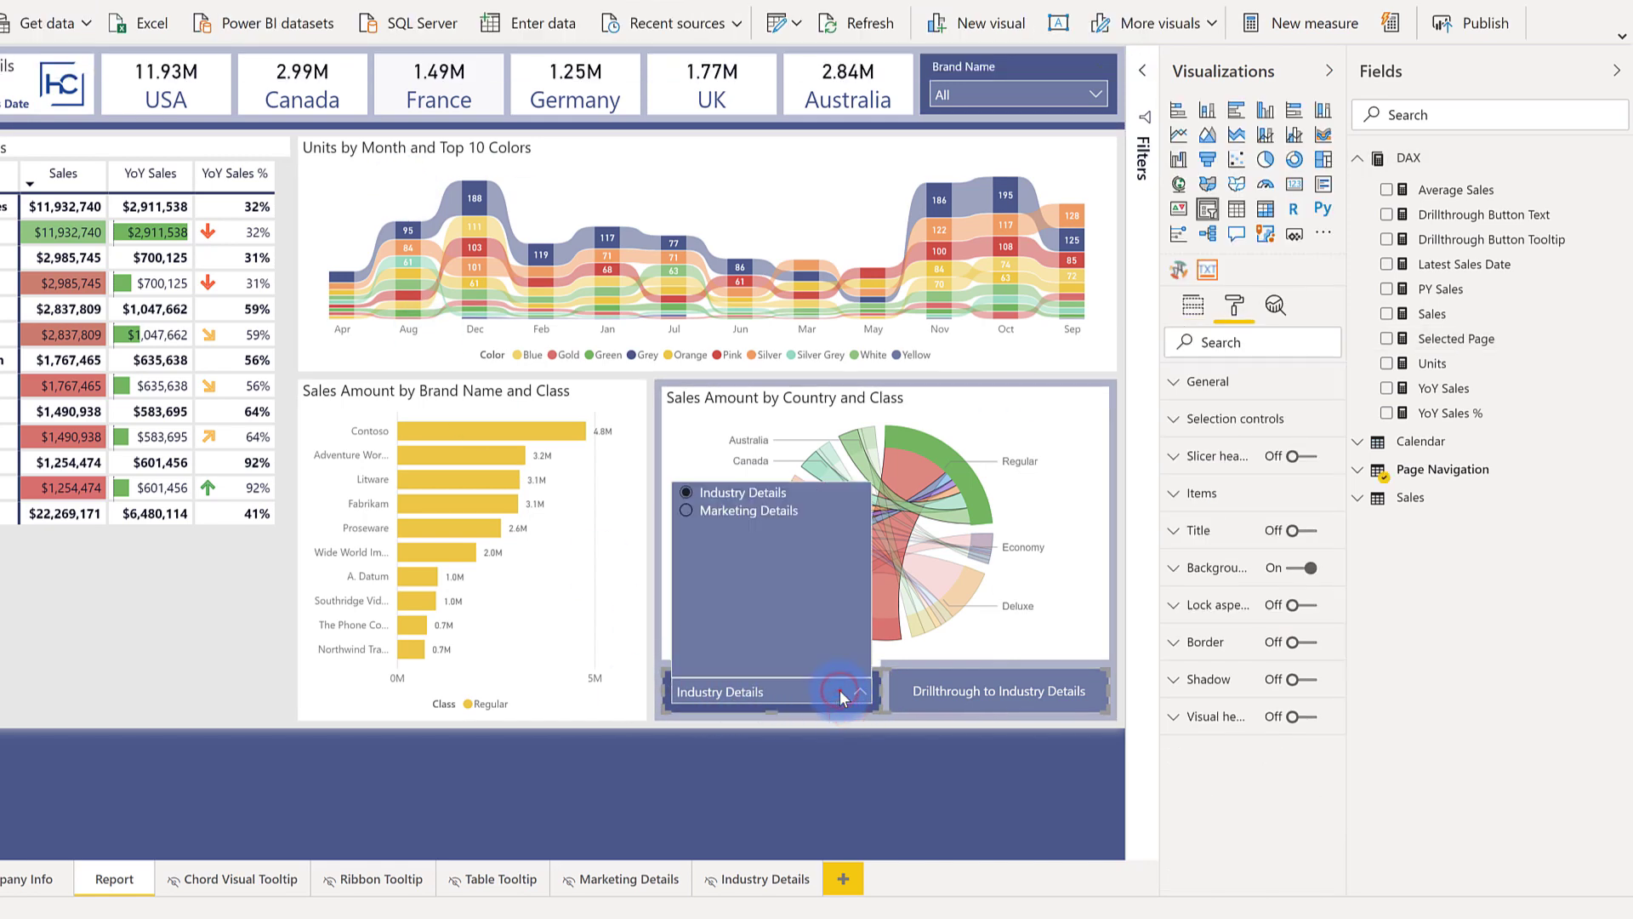
{"action": "left_click", "coordinate": [839, 691]}
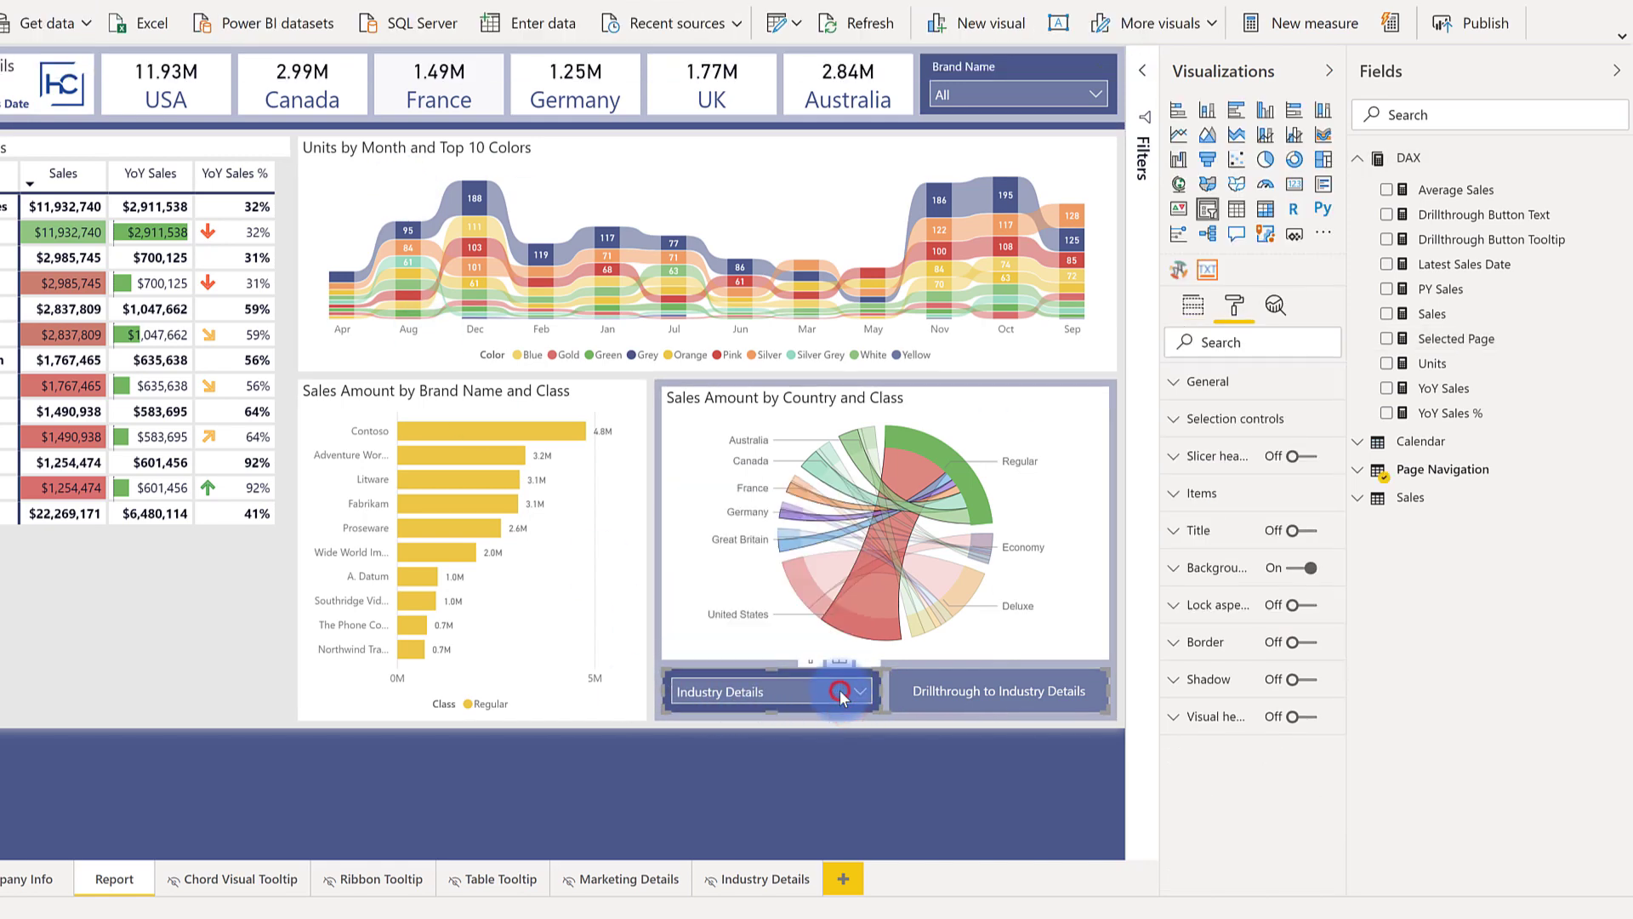
Step: Review the Drillthrough Button Text formula's ISFILTERED check in the expanded formula editor
{"action": "left_click", "coordinate": [1485, 217]}
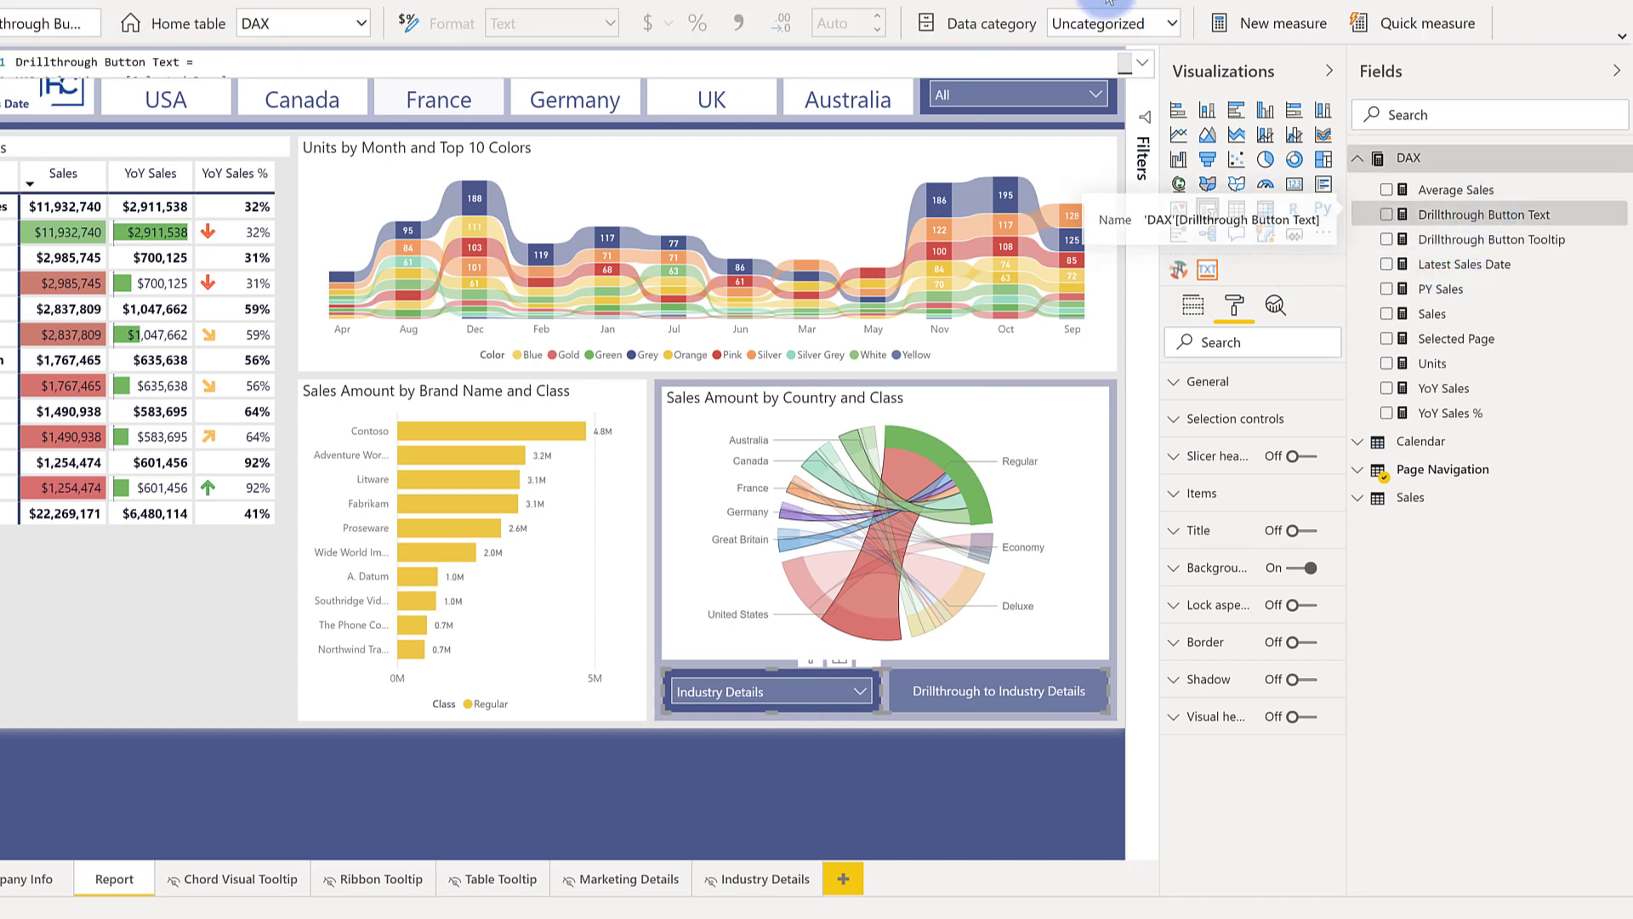
{"action": "left_click", "coordinate": [1142, 62]}
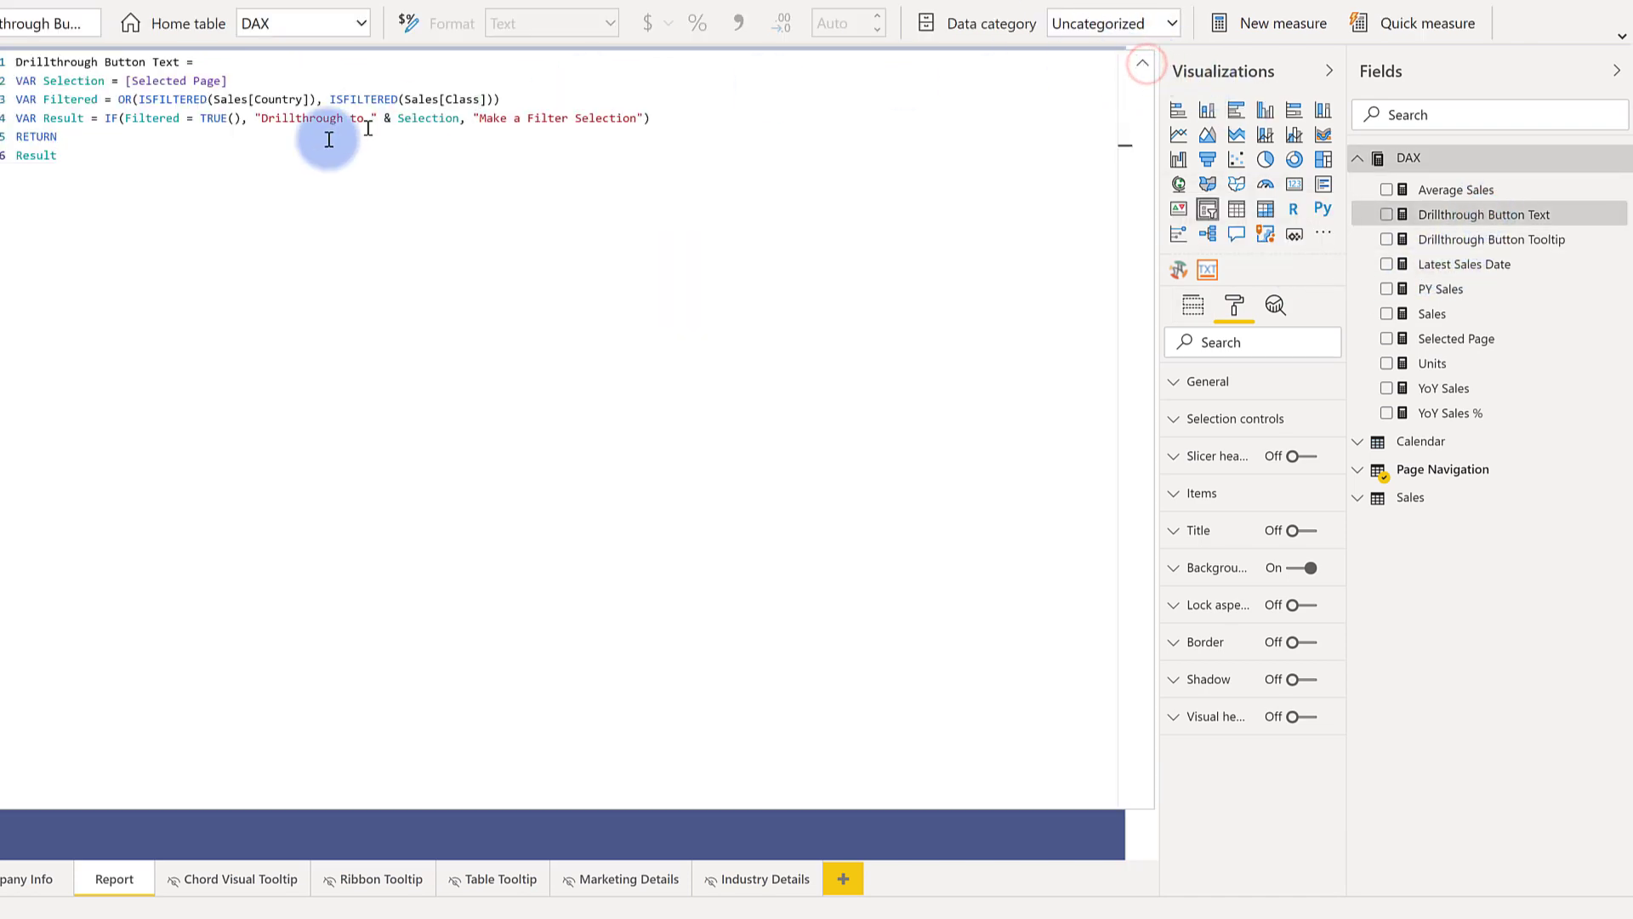
{"action": "left_click_drag", "start_coordinate": [119, 100], "coordinate": [502, 99]}
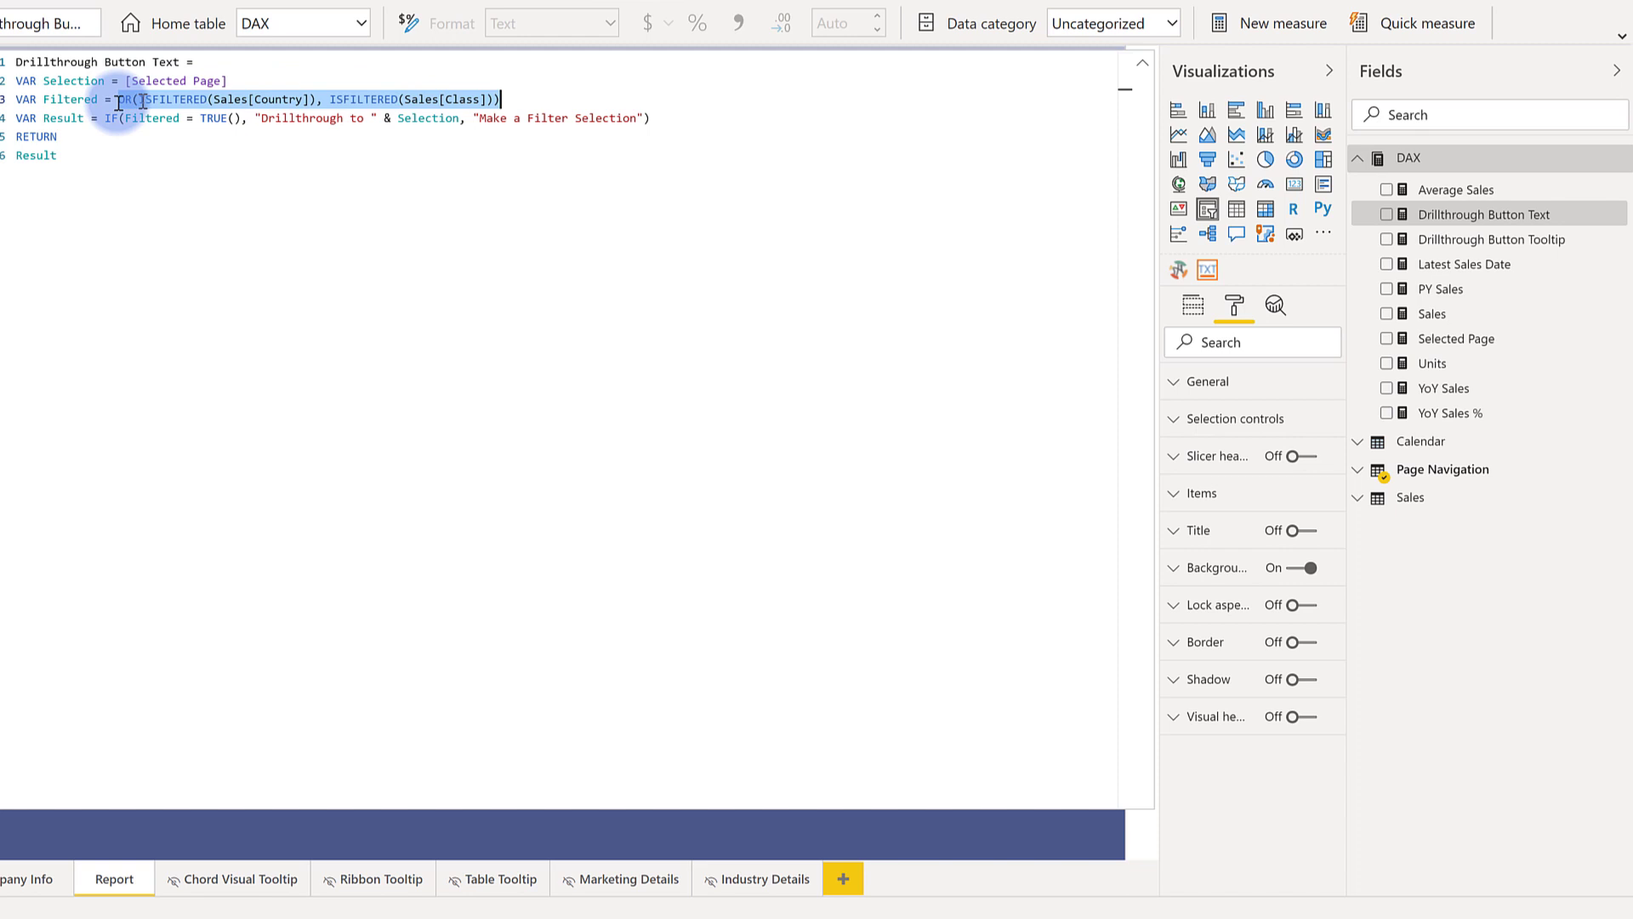
{"action": "left_click", "coordinate": [1138, 67]}
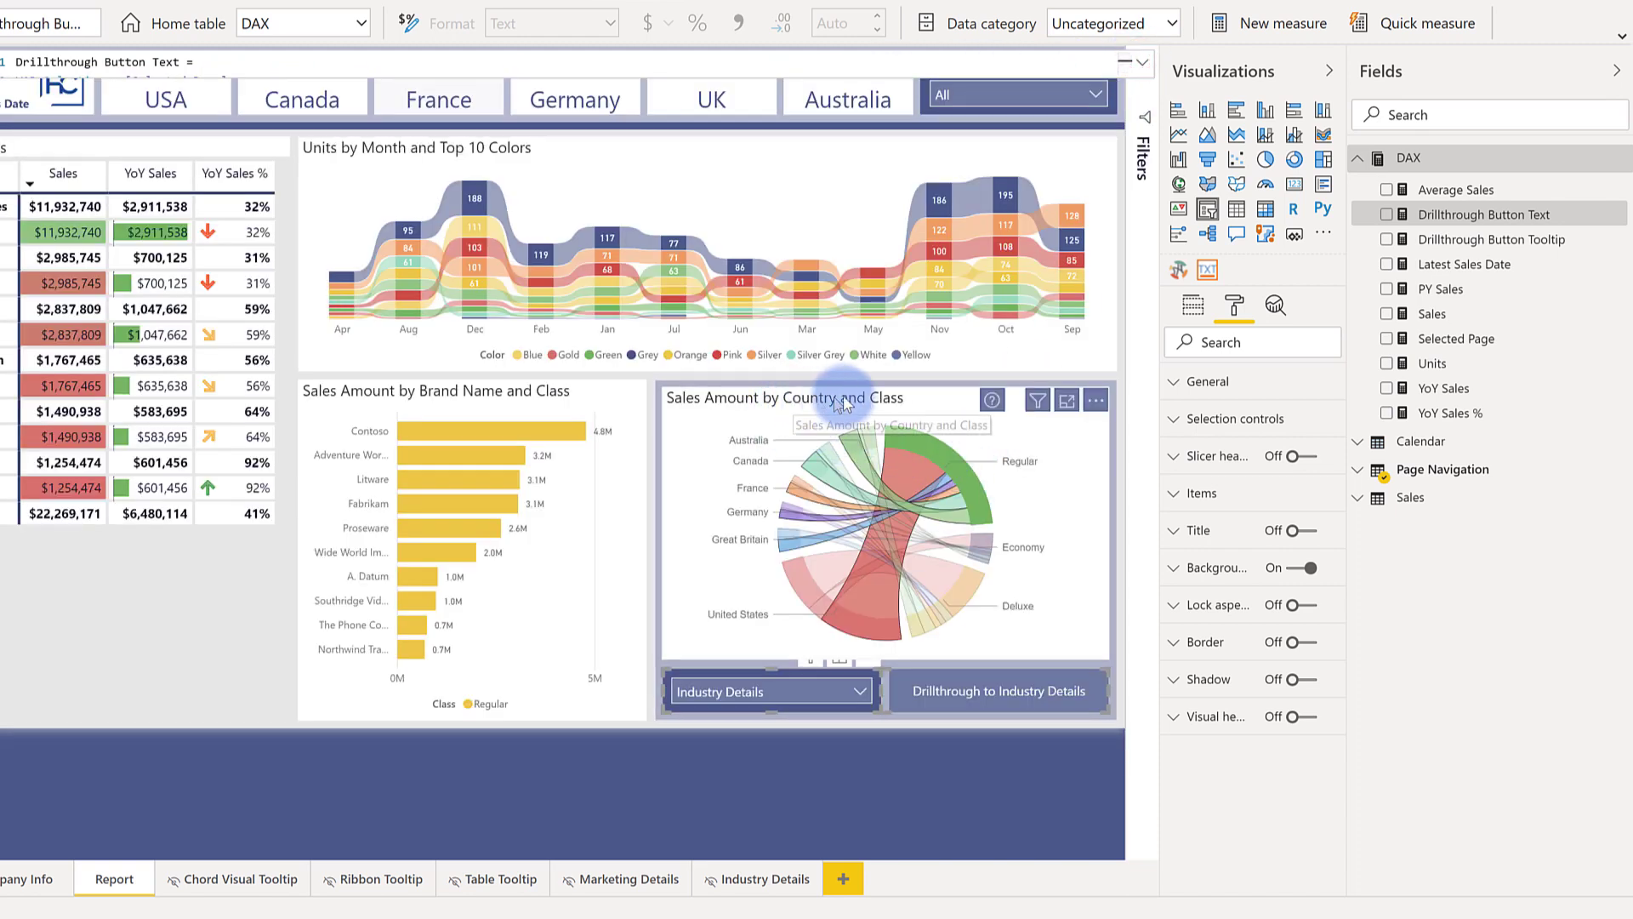
Step: Toggle Regular and United States cross-filters on and off, leaving the button disabled
{"action": "left_click", "coordinate": [916, 449]}
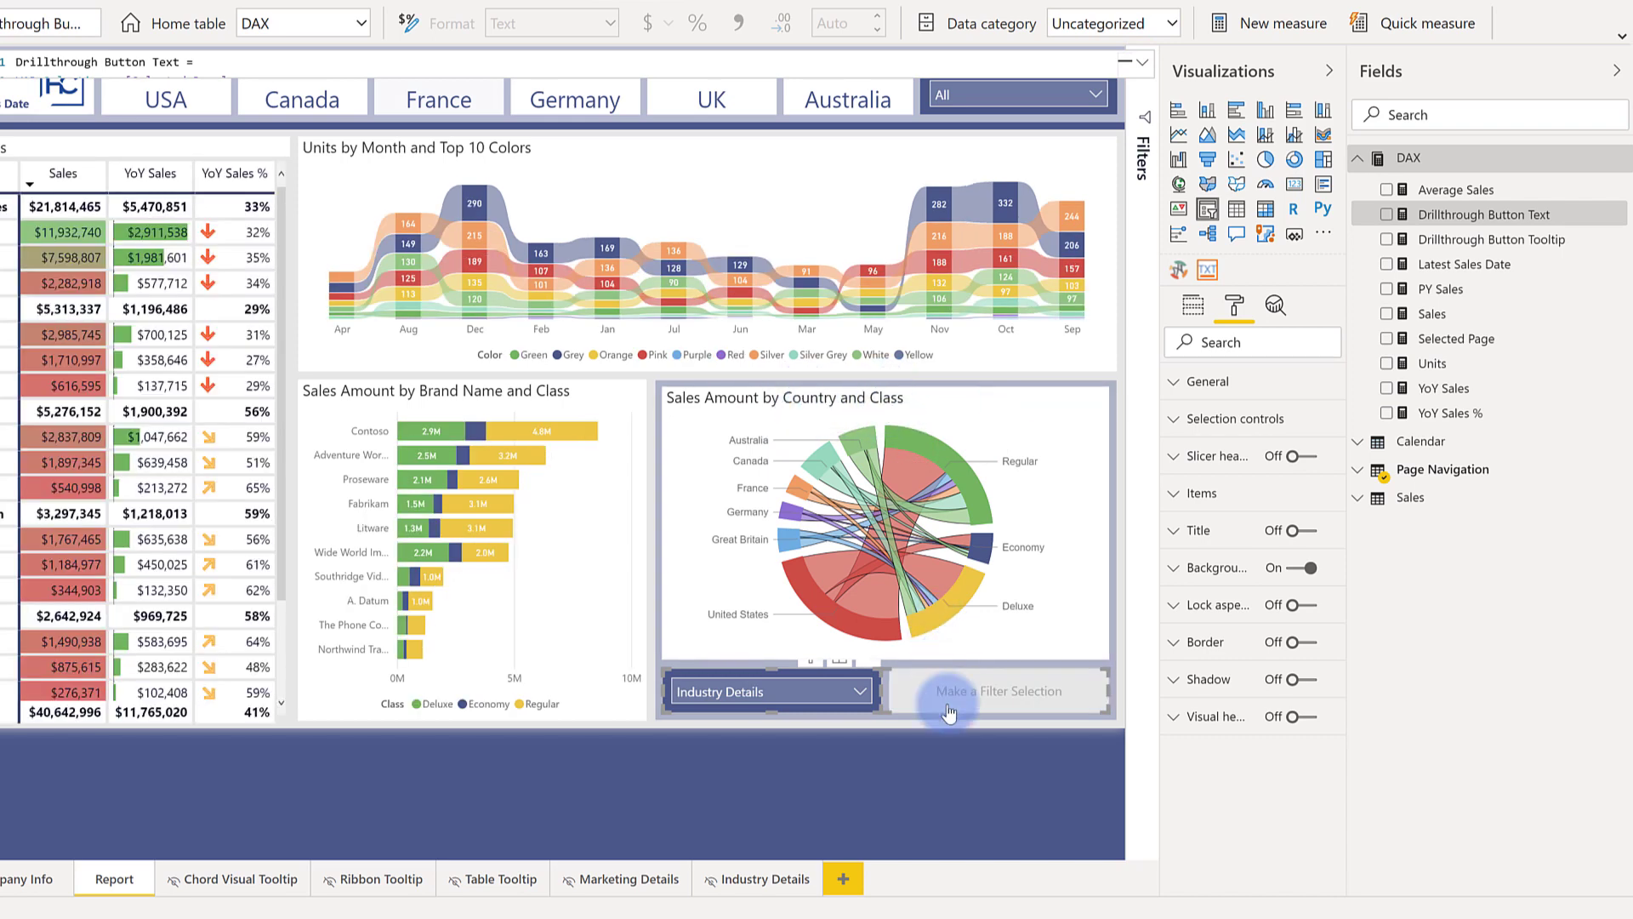
{"action": "left_click", "coordinate": [933, 455]}
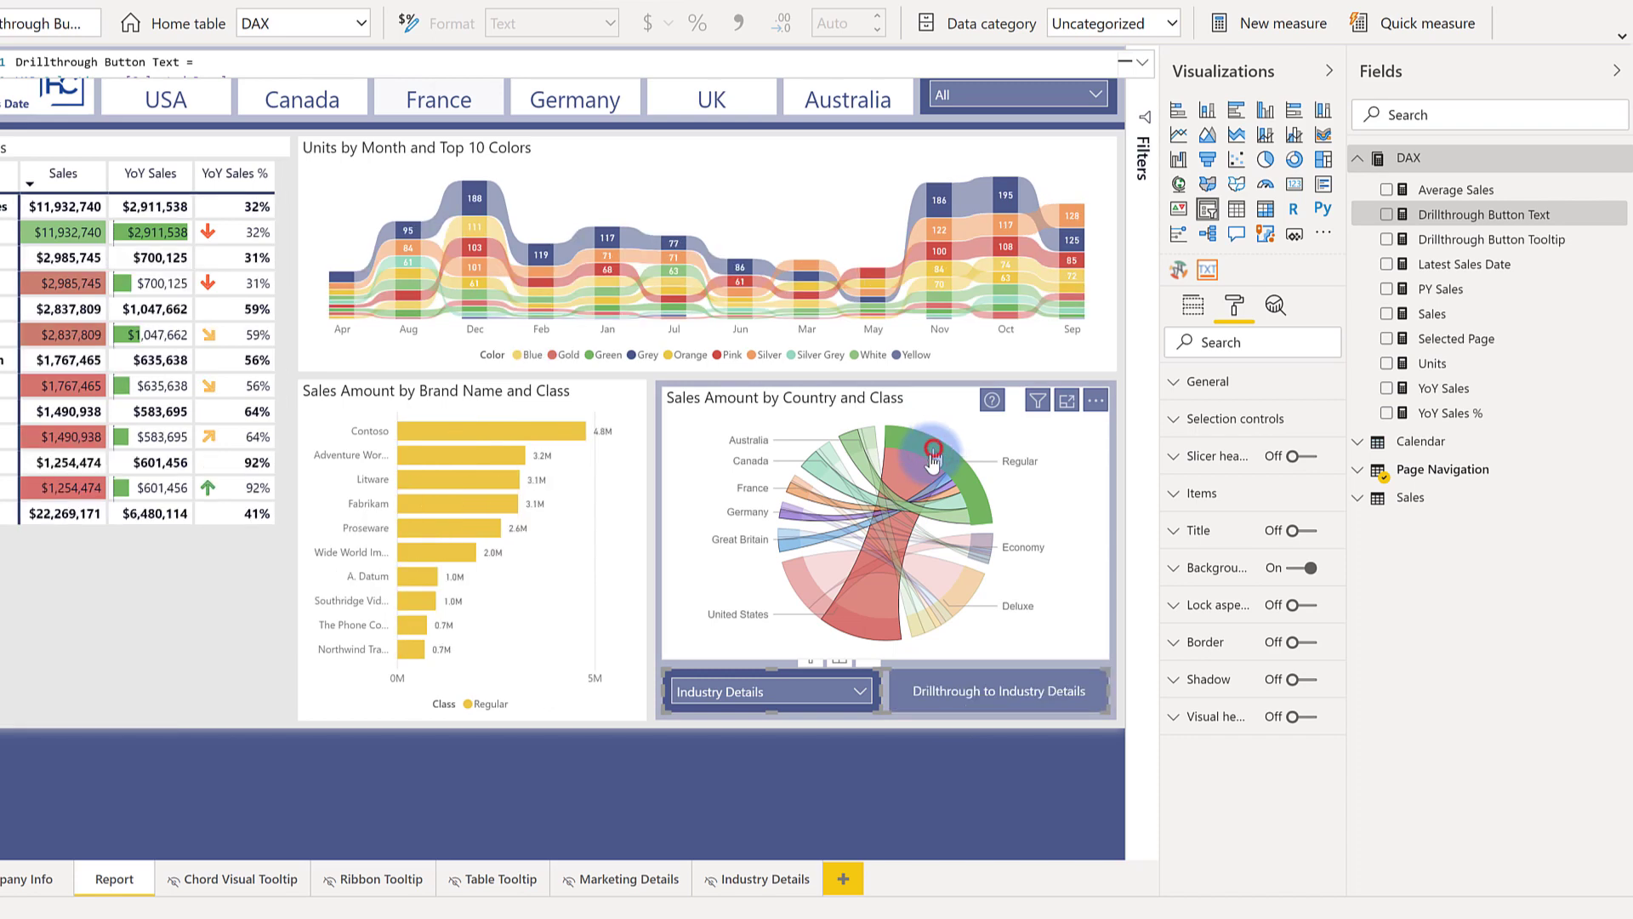
{"action": "left_click", "coordinate": [933, 456]}
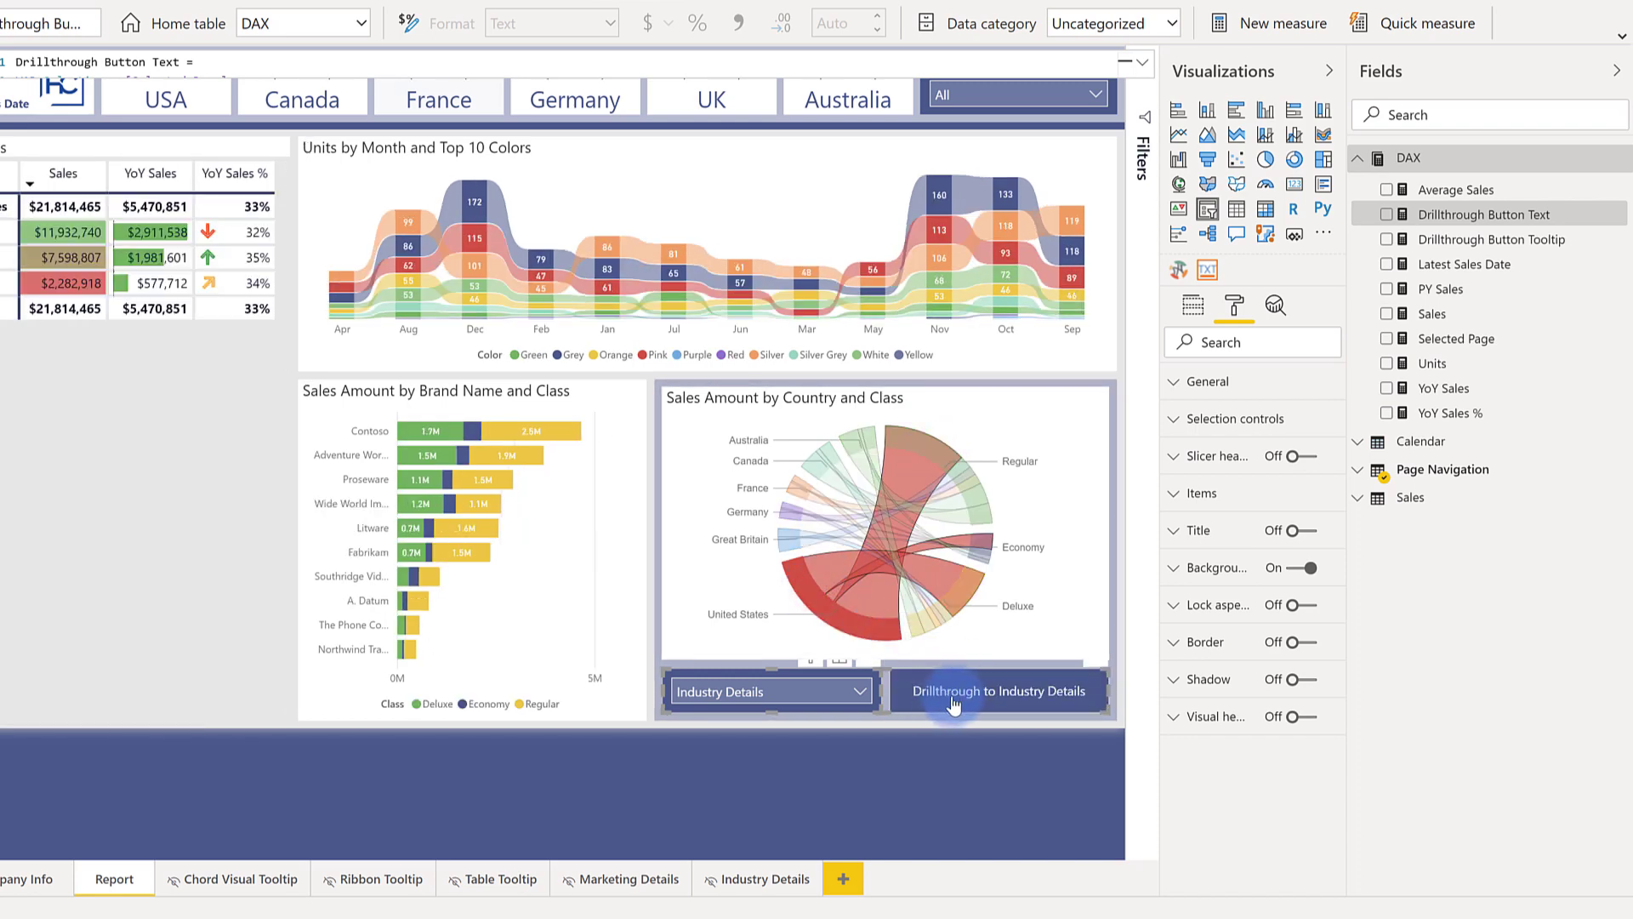
{"action": "left_click", "coordinate": [890, 629]}
{"action": "left_click", "coordinate": [1055, 439]}
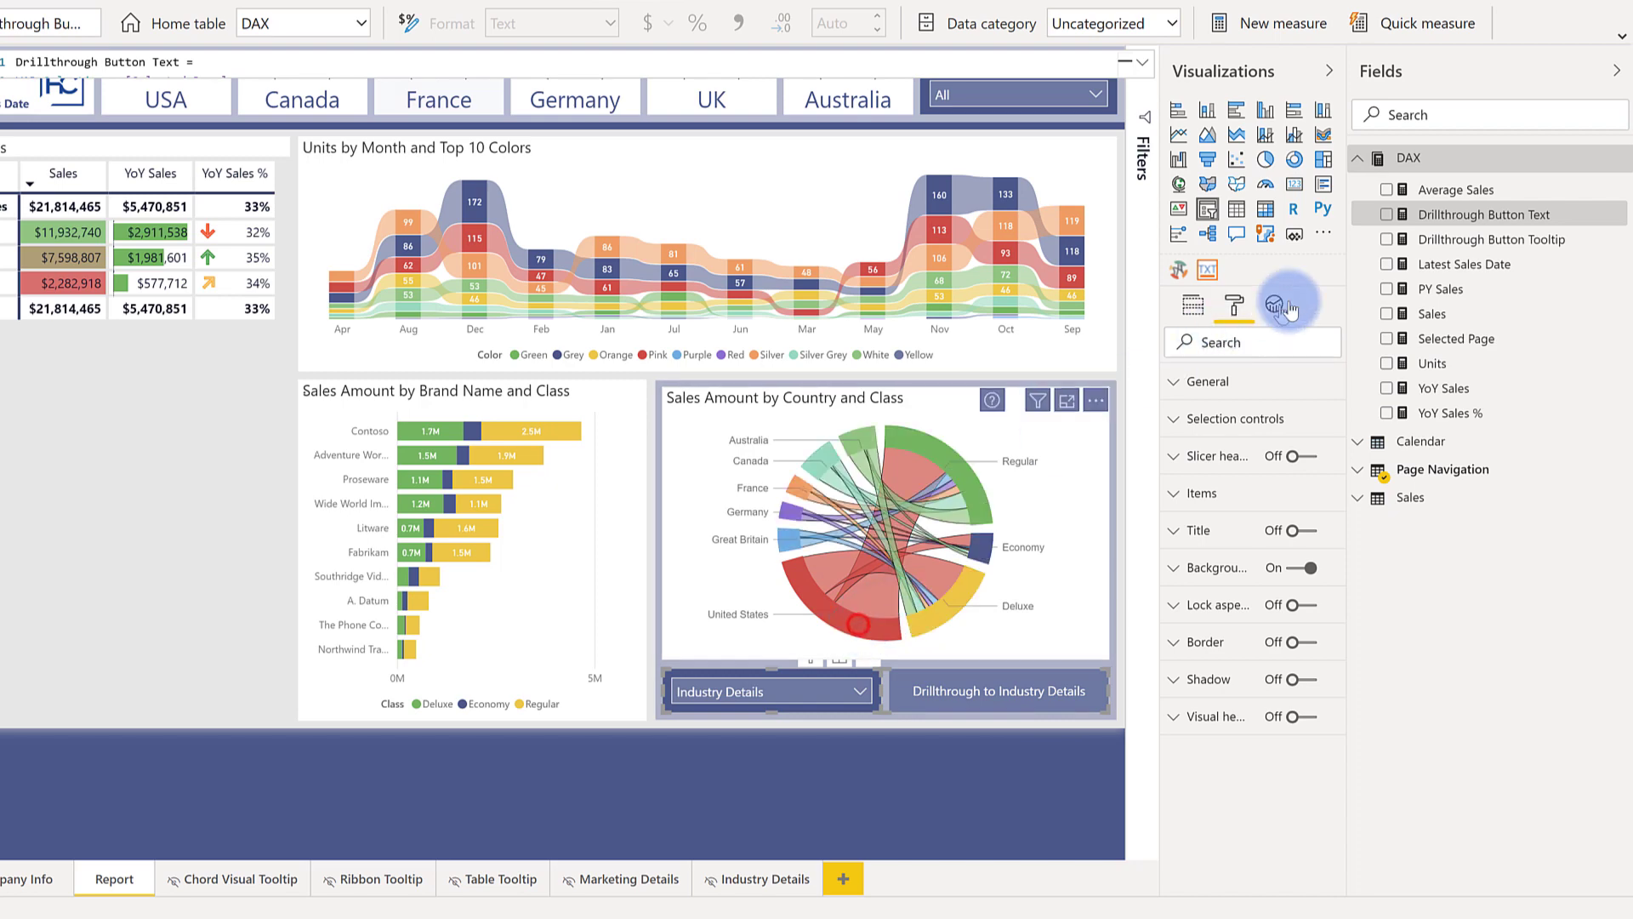
Step: Highlight the IF(Filtered = TRUE() condition, 'Drillthrough to' text and 'Make a Filter Selection' fallback
{"action": "left_click", "coordinate": [1143, 62]}
{"action": "left_click", "coordinate": [125, 124]}
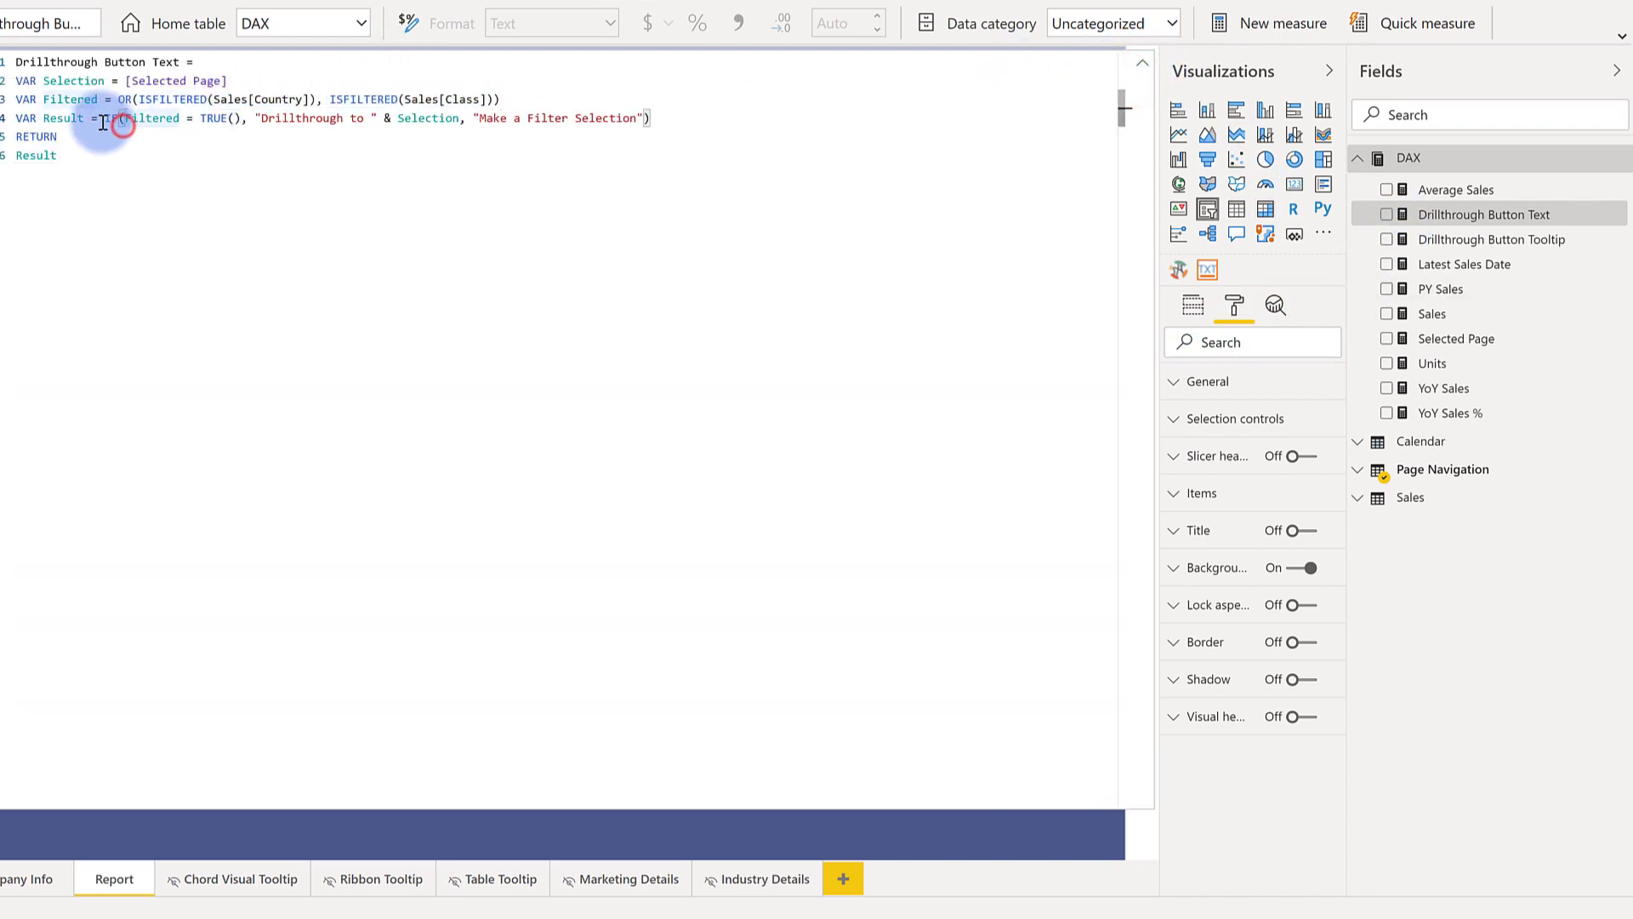
{"action": "left_click_drag", "start_coordinate": [104, 119], "coordinate": [249, 119]}
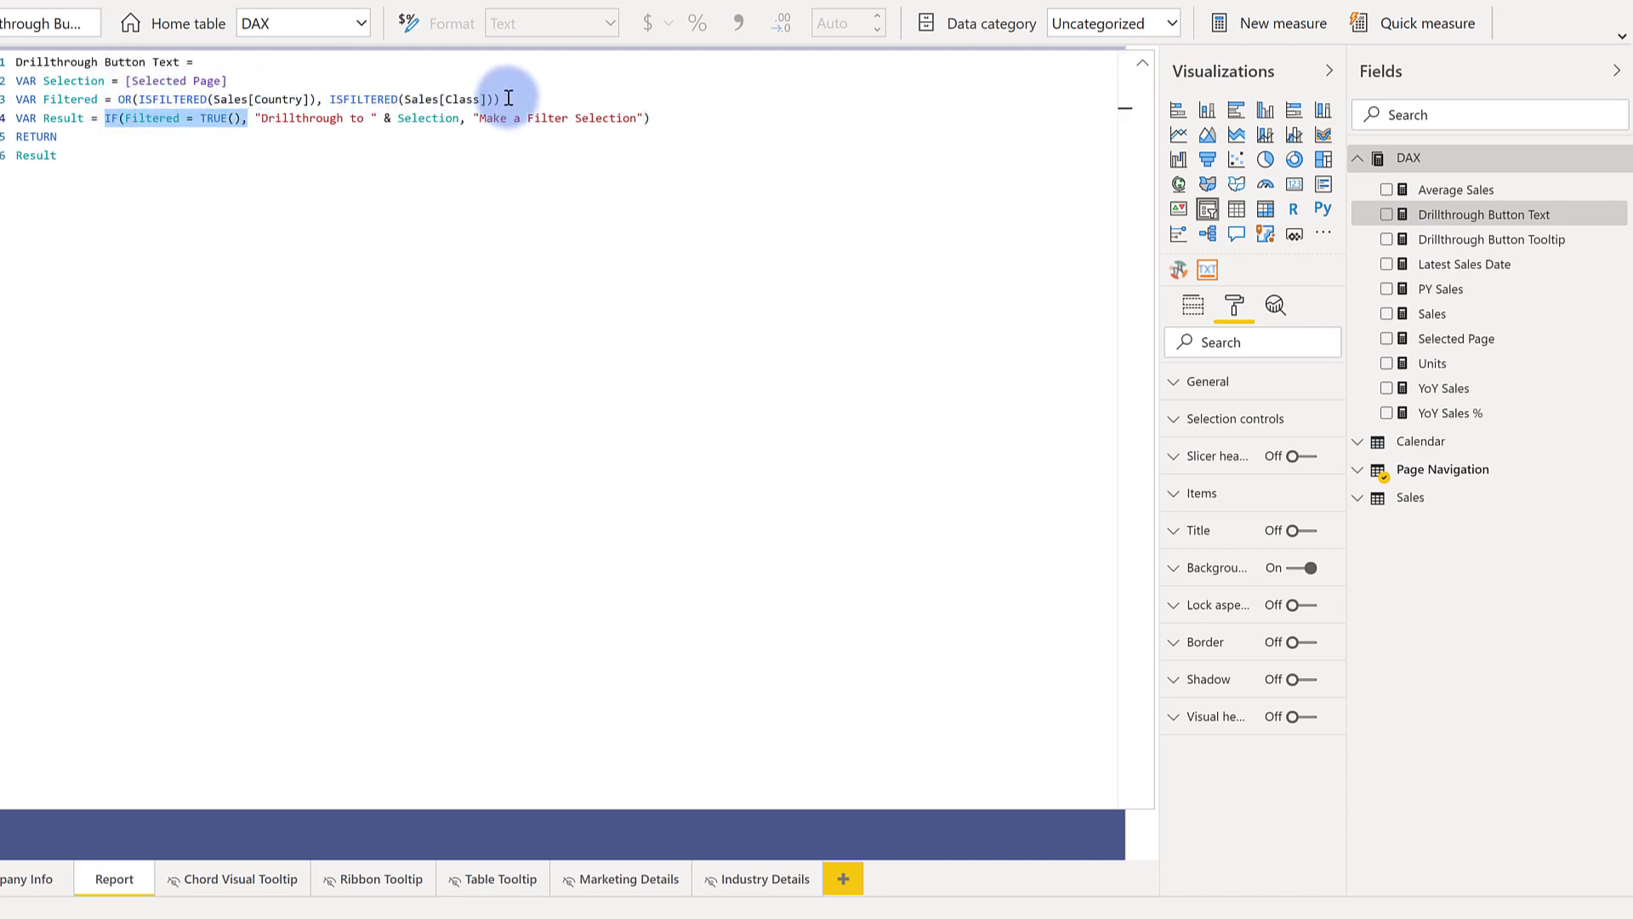
{"action": "left_click", "coordinate": [256, 116]}
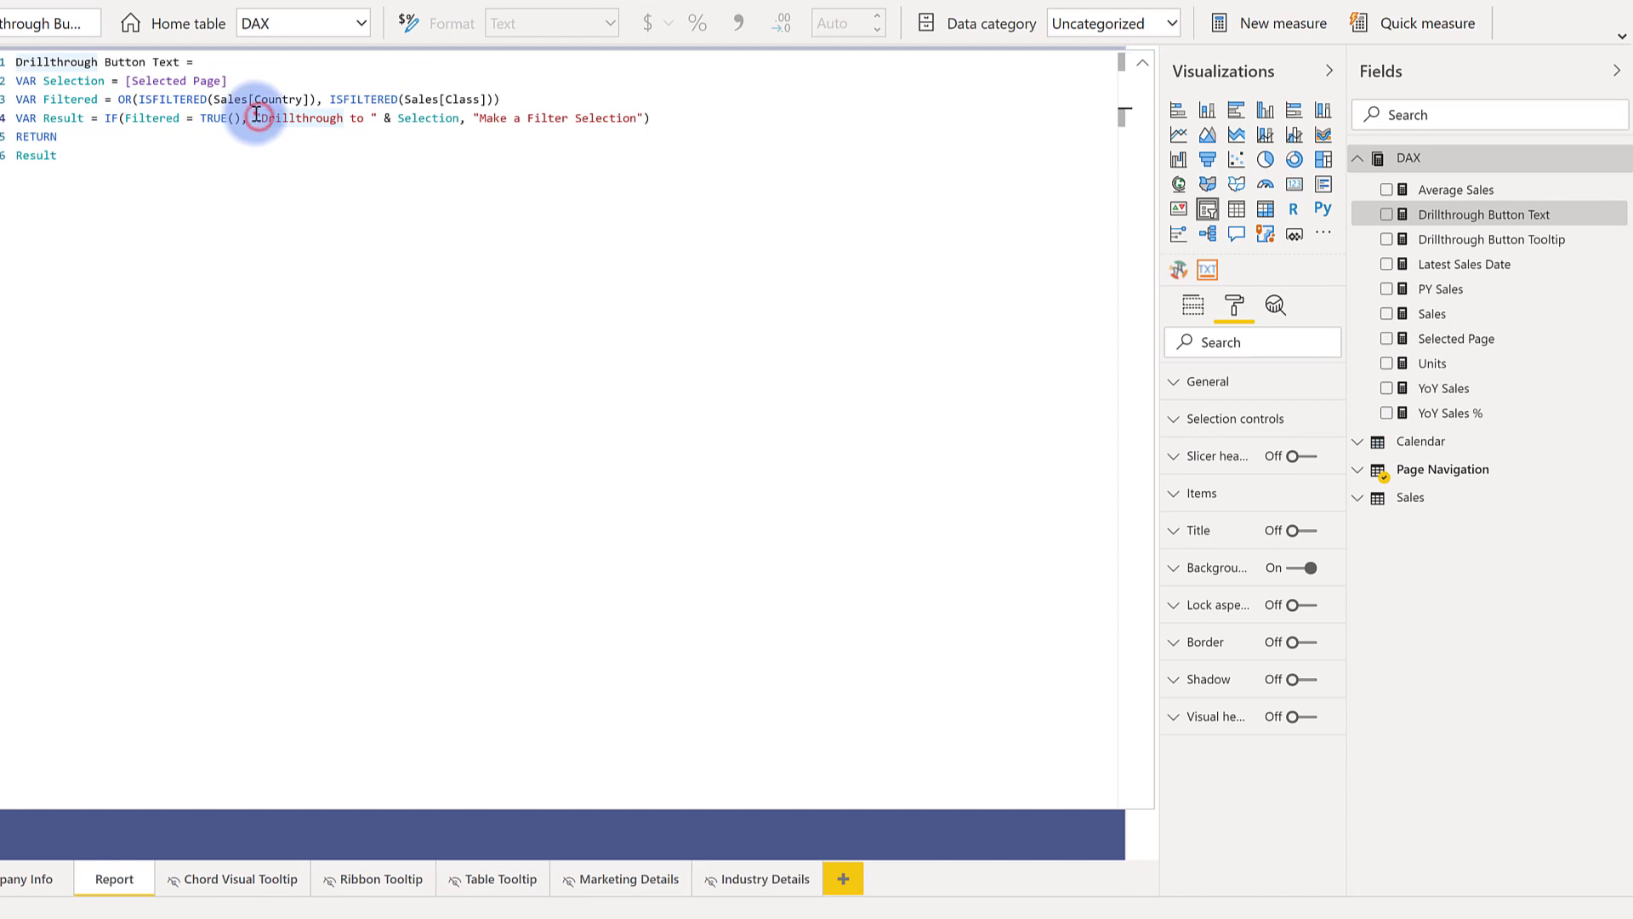
{"action": "left_click_drag", "start_coordinate": [256, 115], "coordinate": [685, 120]}
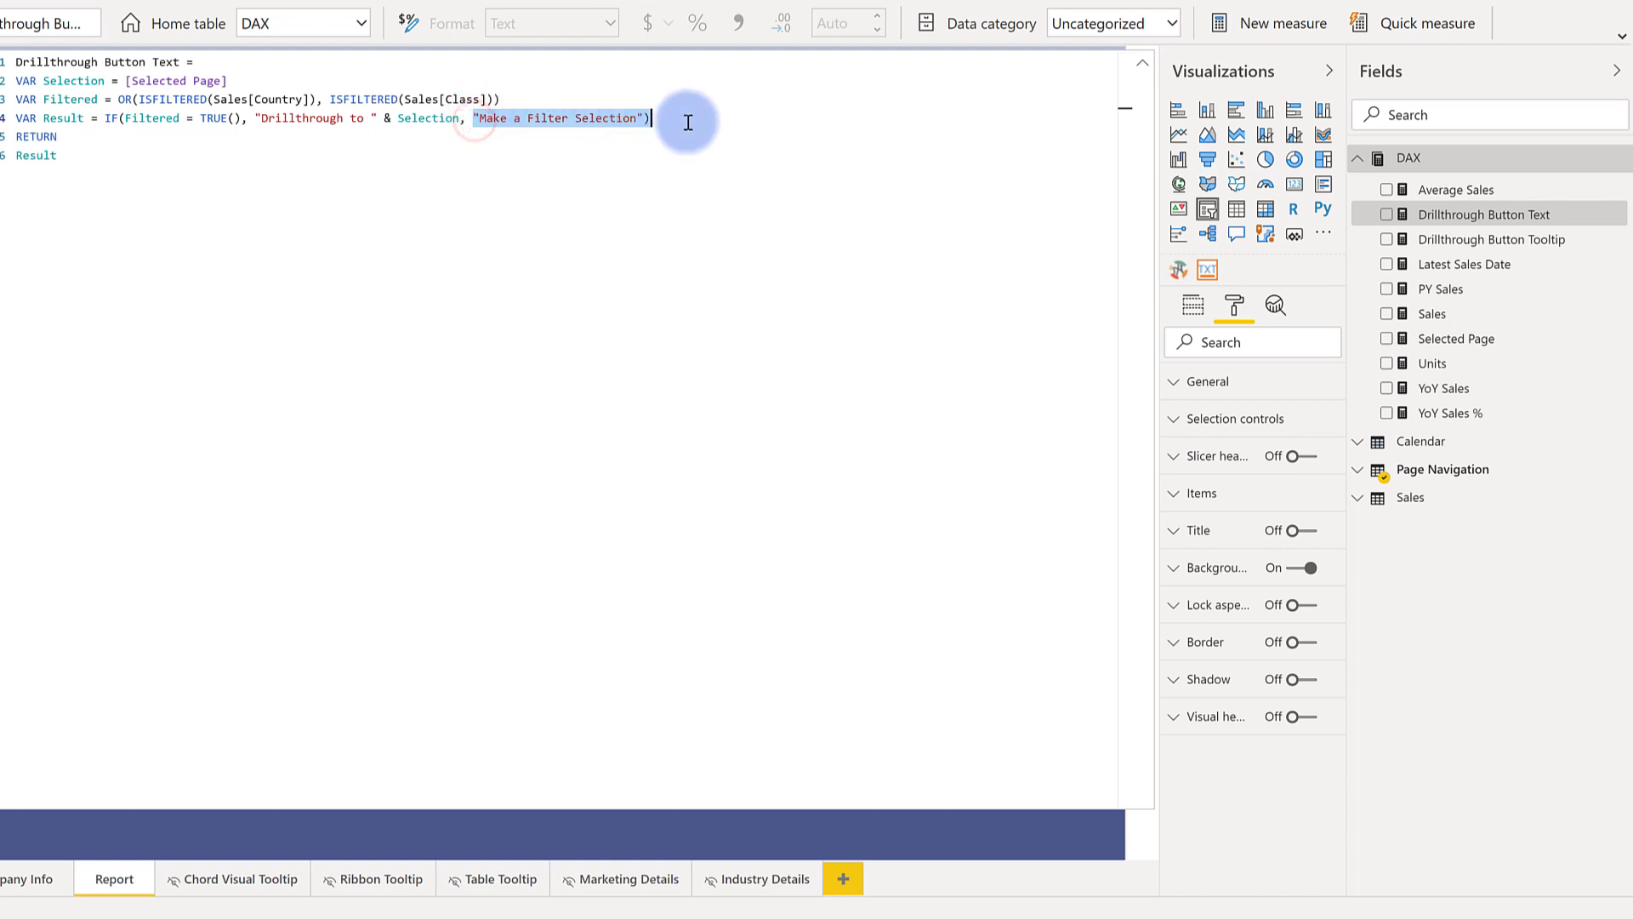
{"action": "left_click", "coordinate": [194, 154]}
{"action": "left_click_drag", "start_coordinate": [145, 174], "coordinate": [17, 55]}
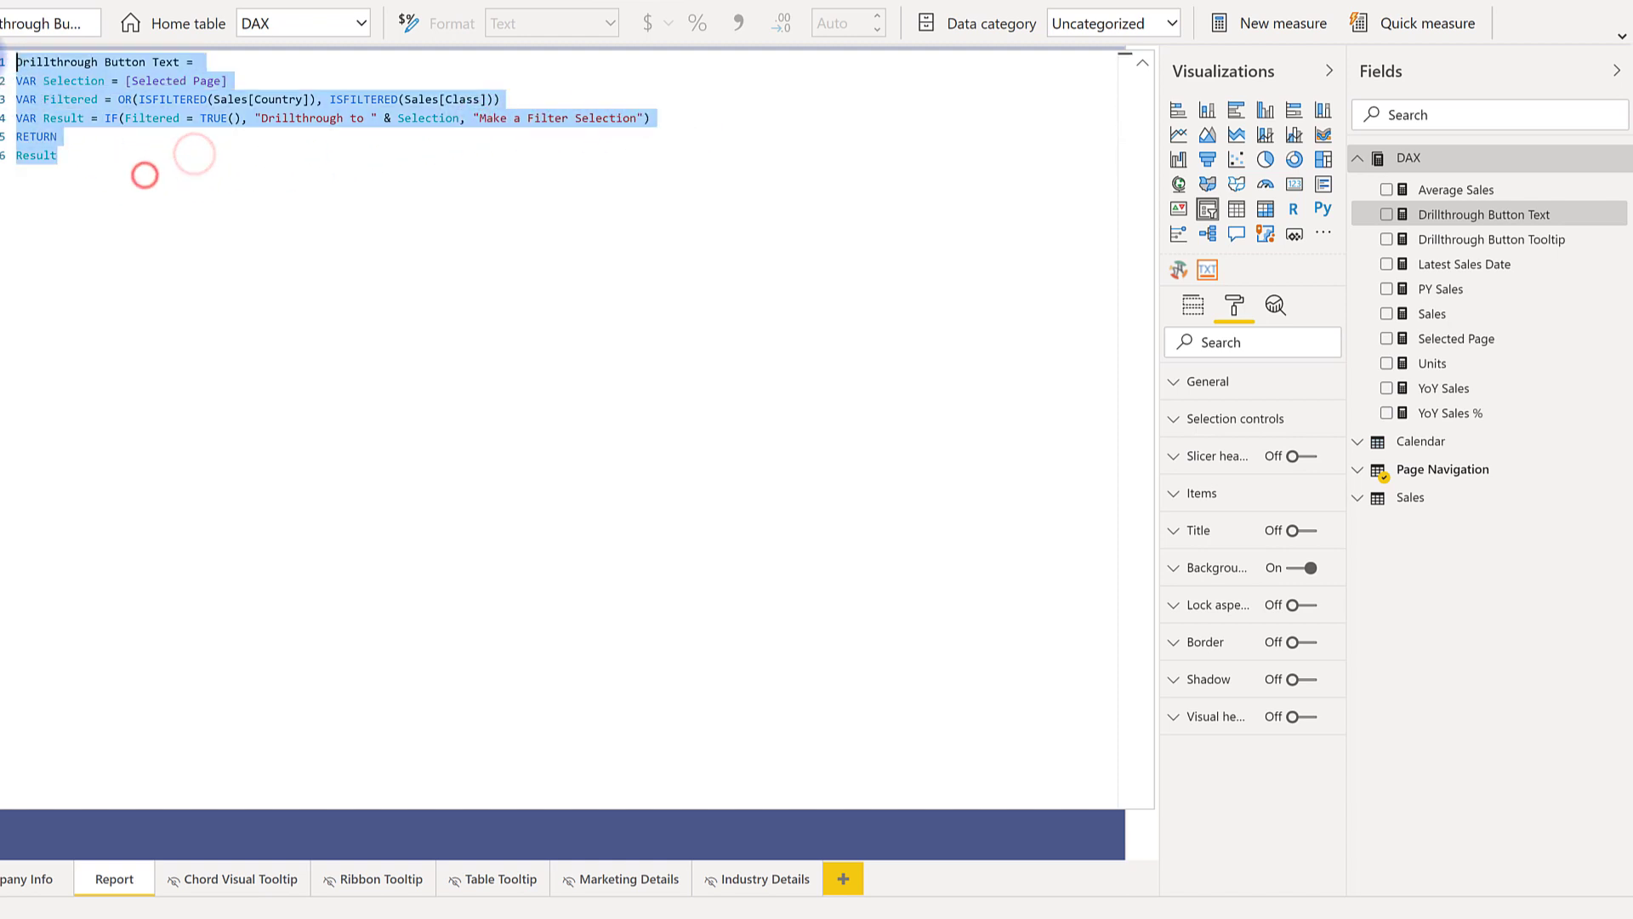
Step: Review the tooltip measure's 'Click to drillthrough to' text, then cross-filter the report to Regular
{"action": "left_click", "coordinate": [1495, 243]}
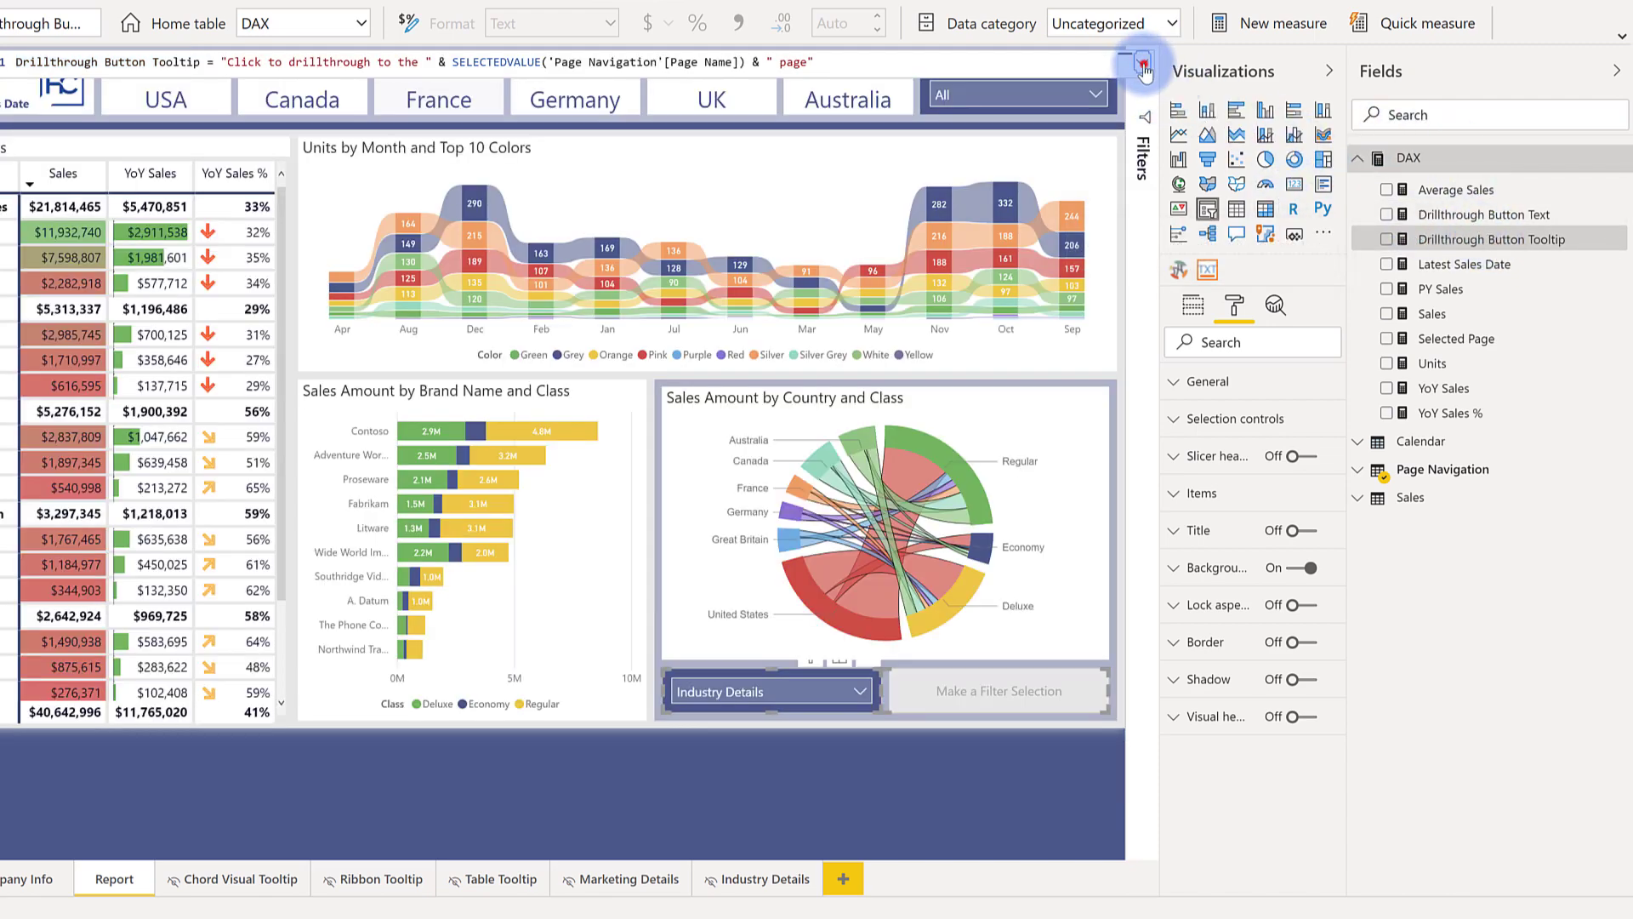
{"action": "left_click", "coordinate": [1143, 66]}
{"action": "left_click_drag", "start_coordinate": [223, 63], "coordinate": [864, 80]}
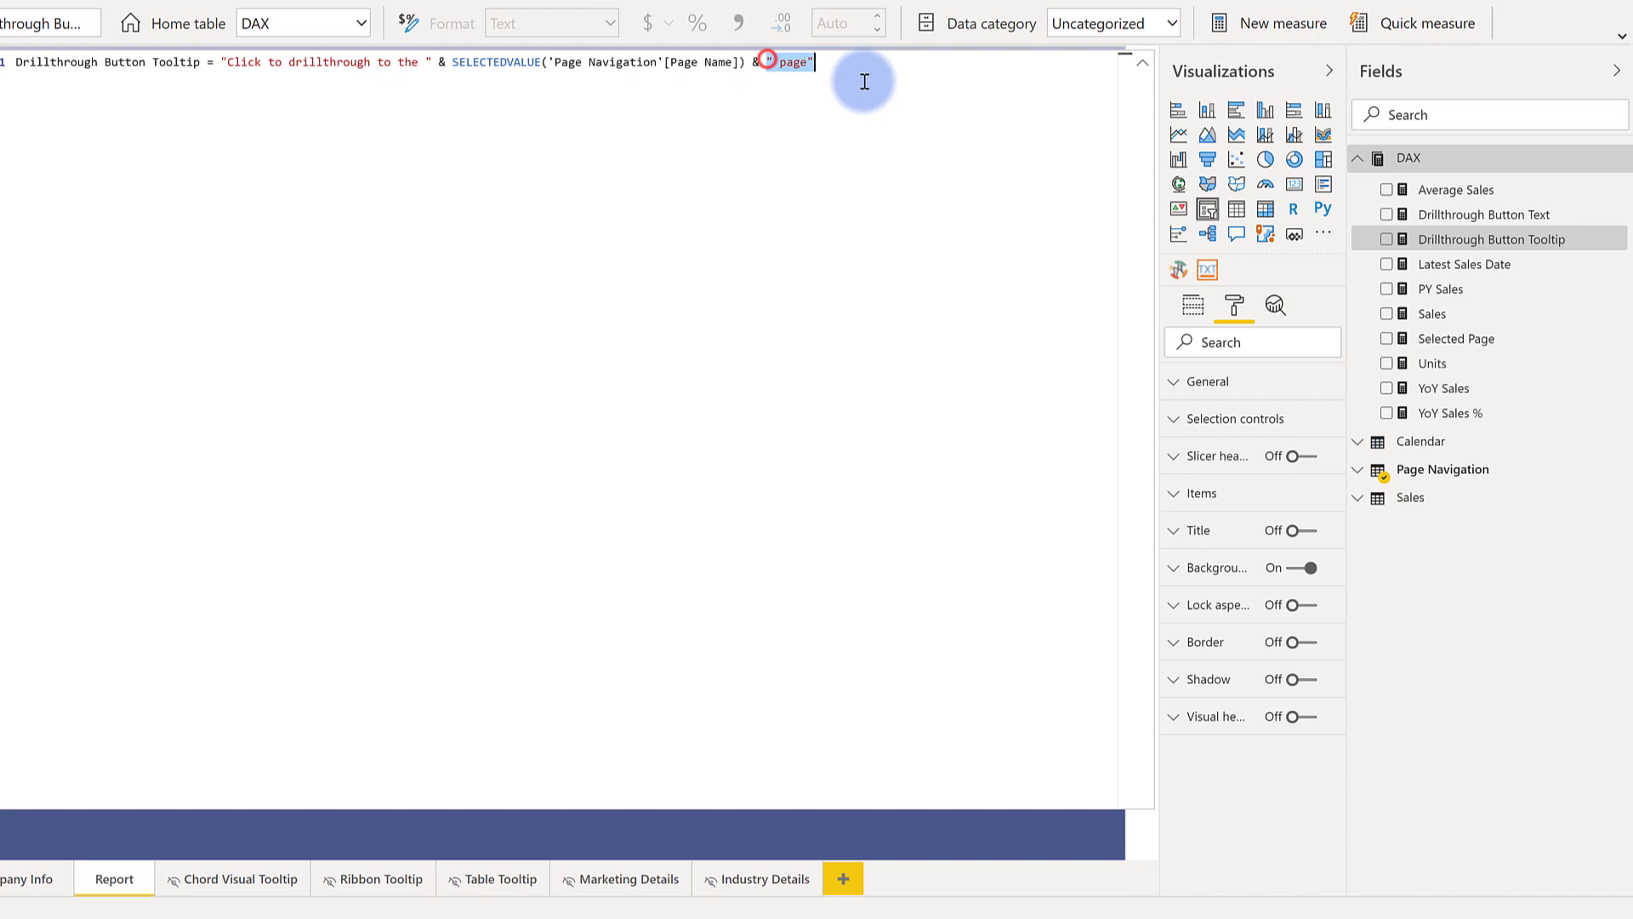
{"action": "left_click", "coordinate": [1140, 66]}
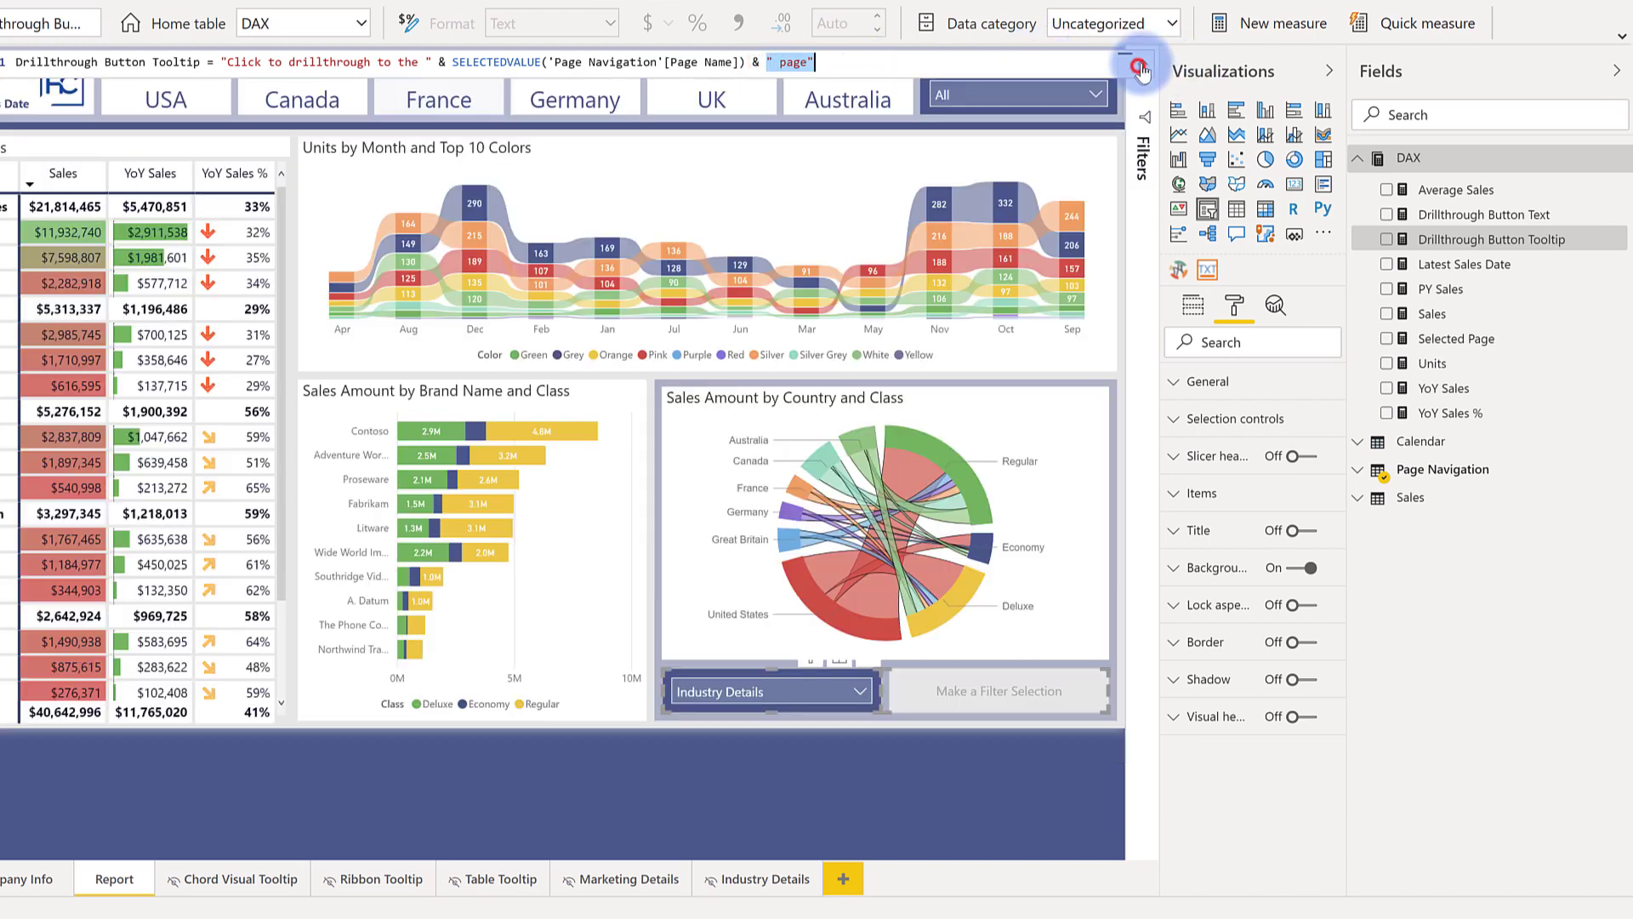
{"action": "left_click", "coordinate": [928, 445]}
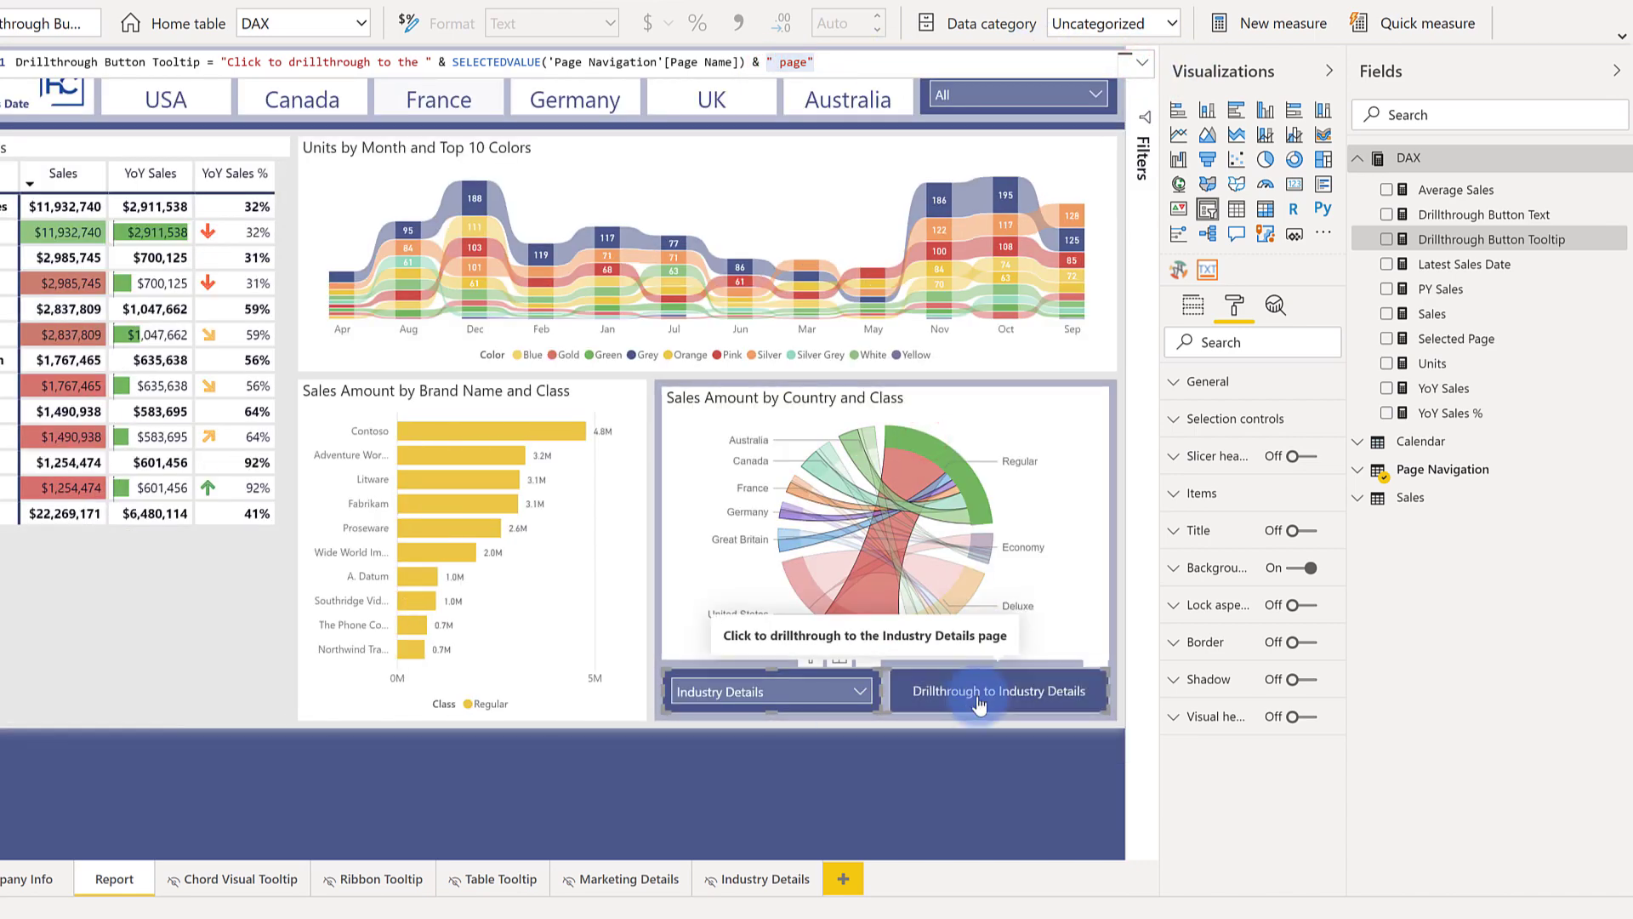
{"action": "left_click", "coordinate": [1110, 367]}
Step: Collapse both side panes, clear and reapply the Regular filter, and open/close the page slicer
{"action": "left_click", "coordinate": [1329, 70]}
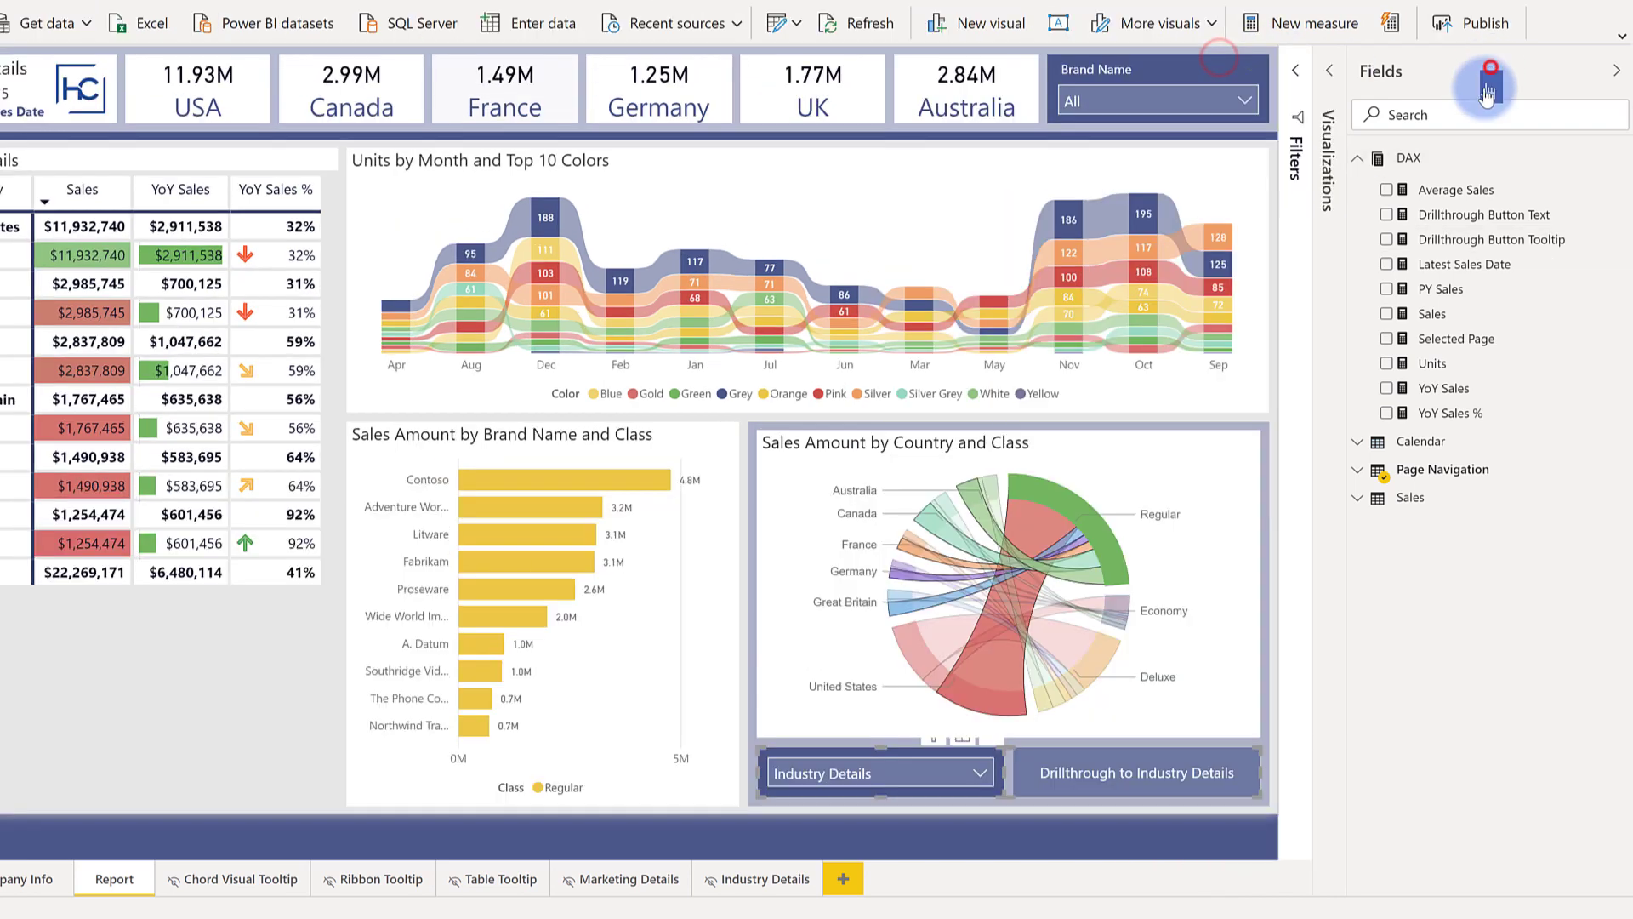
{"action": "left_click", "coordinate": [1616, 70]}
{"action": "left_click", "coordinate": [1182, 509]}
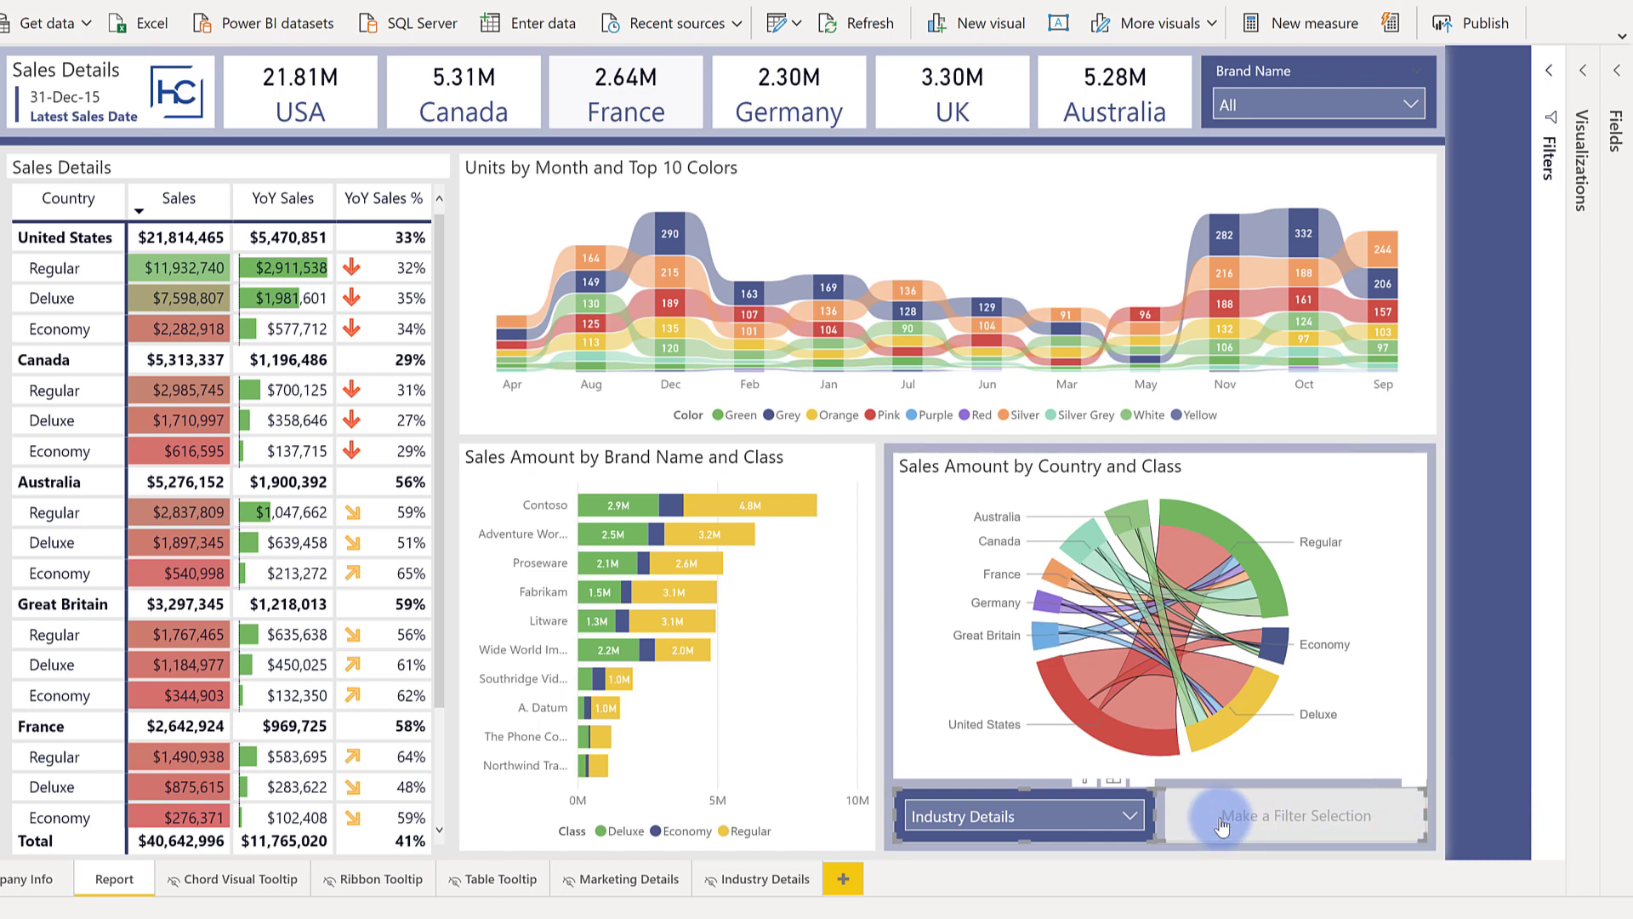
{"action": "mouse_move", "coordinate": [1226, 830]}
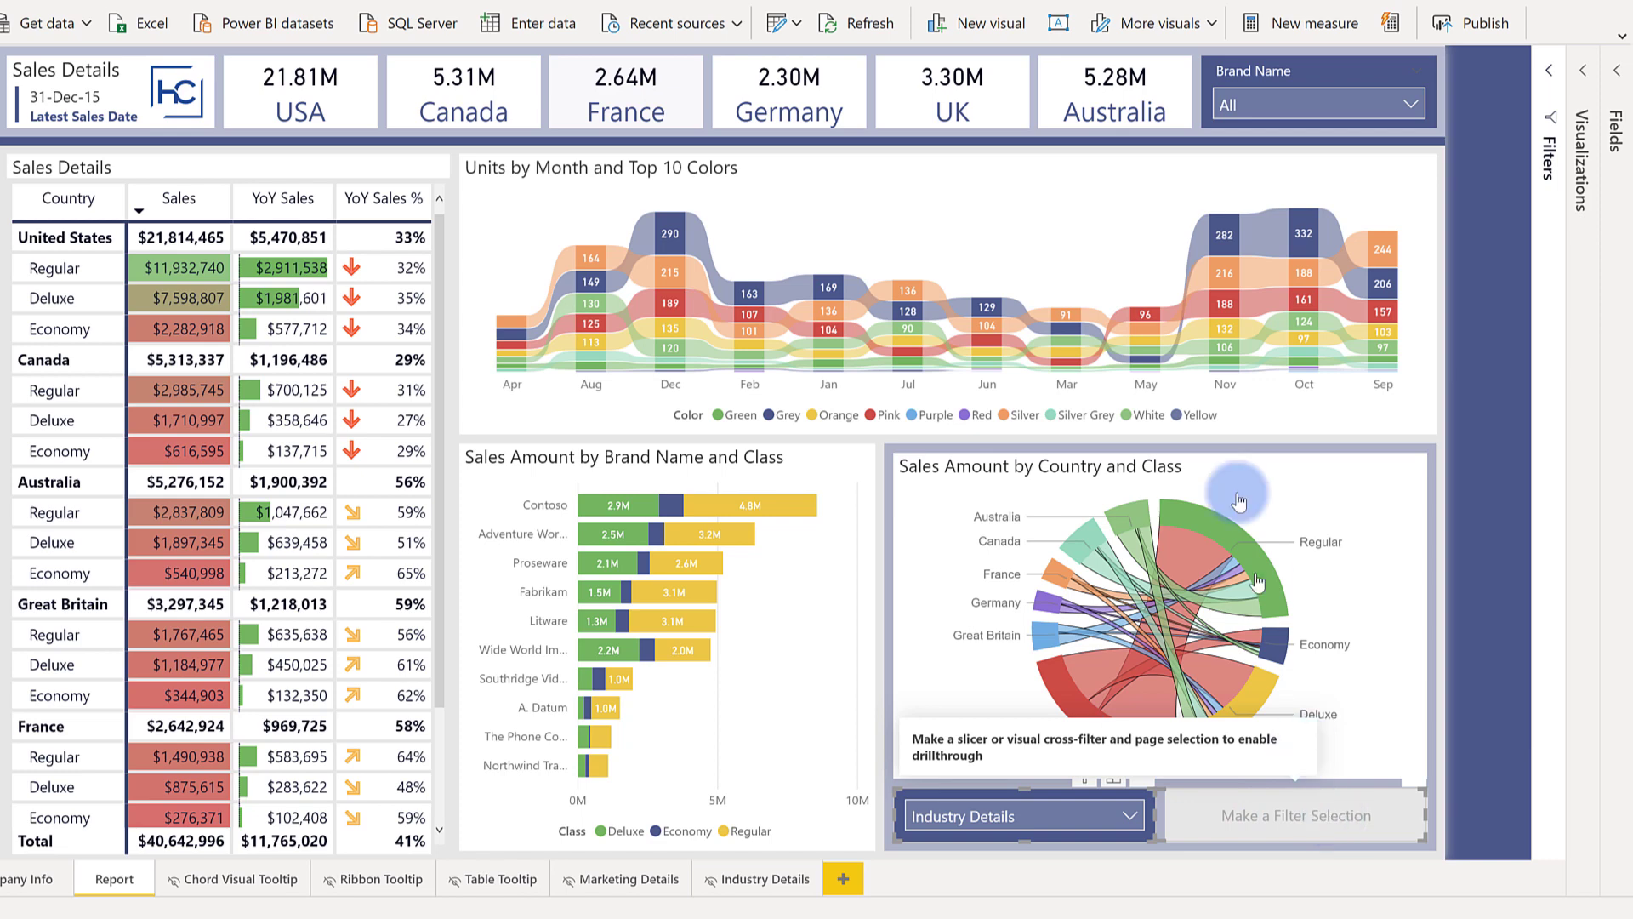
{"action": "left_click", "coordinate": [1221, 523]}
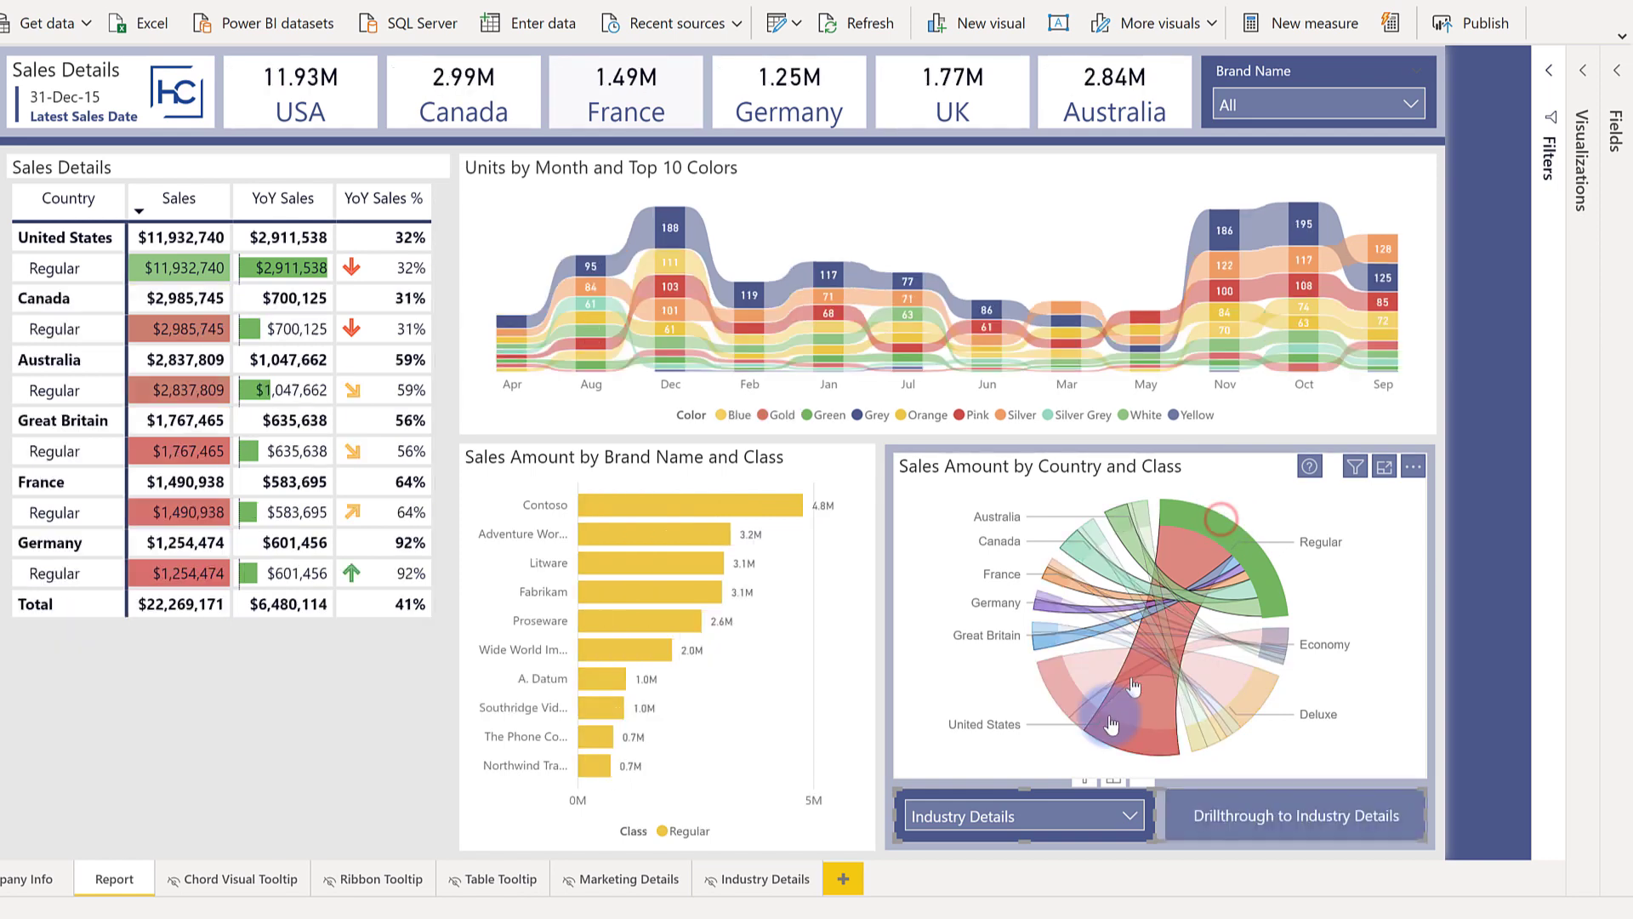
{"action": "left_click", "coordinate": [1030, 815]}
{"action": "left_click", "coordinate": [1030, 815]}
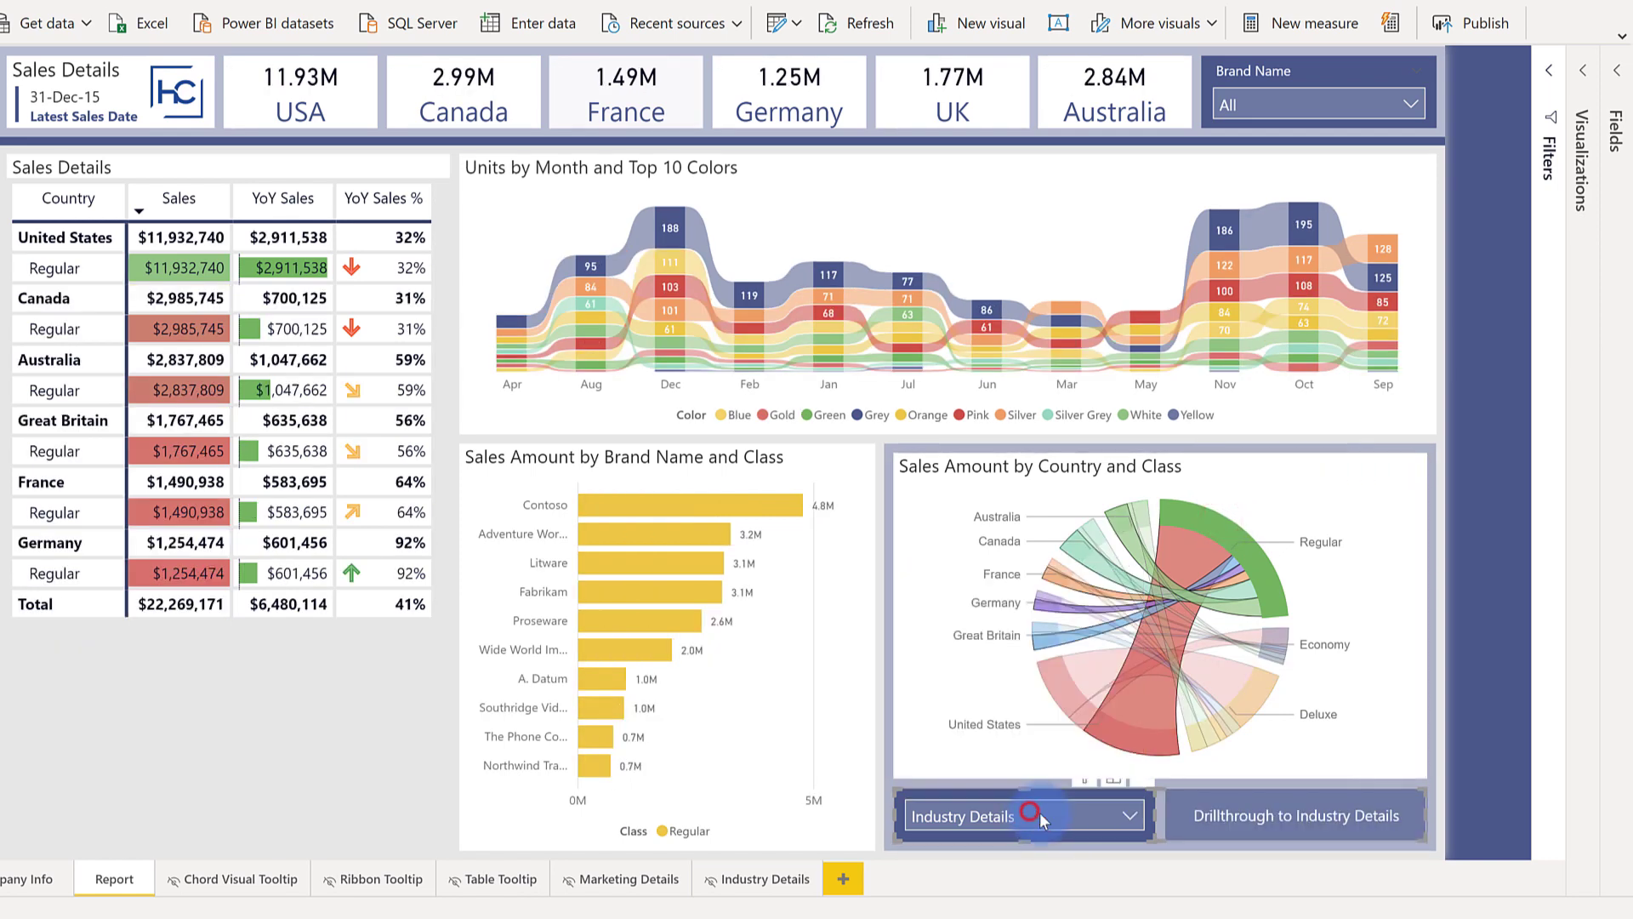